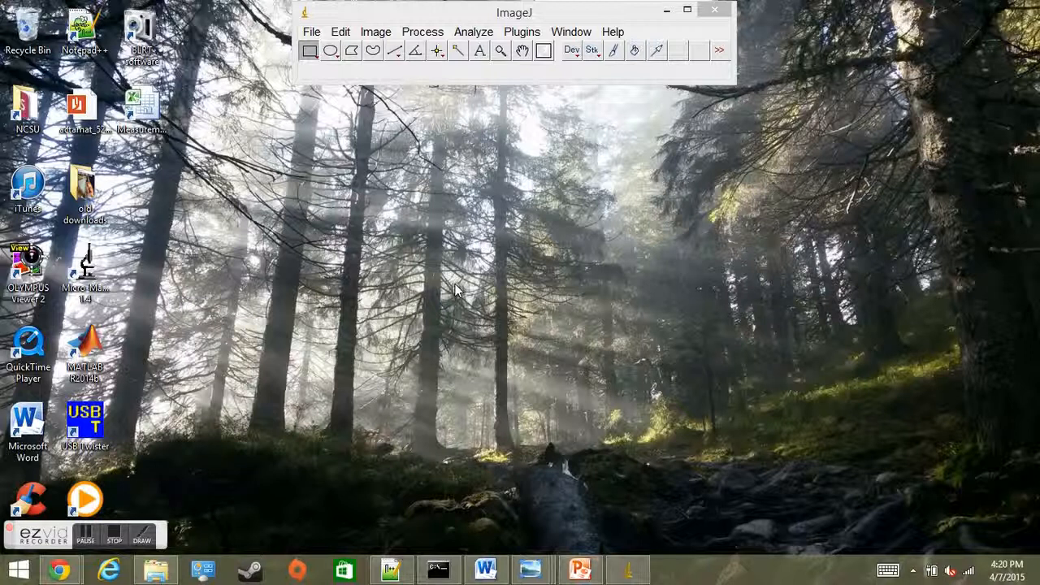
# - Open the testing111 image from the Images to be Tested folder and position its window clear of the main toolbar
pyautogui.click(313, 34)
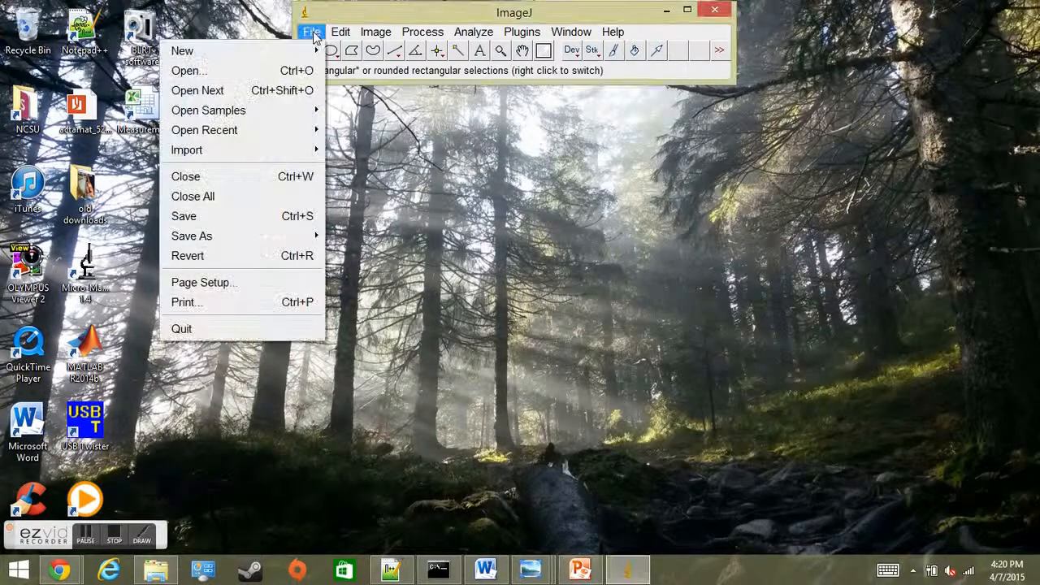
pyautogui.click(189, 71)
pyautogui.scroll(-1, 439, 224)
pyautogui.scroll(-3, 438, 223)
pyautogui.click(402, 346)
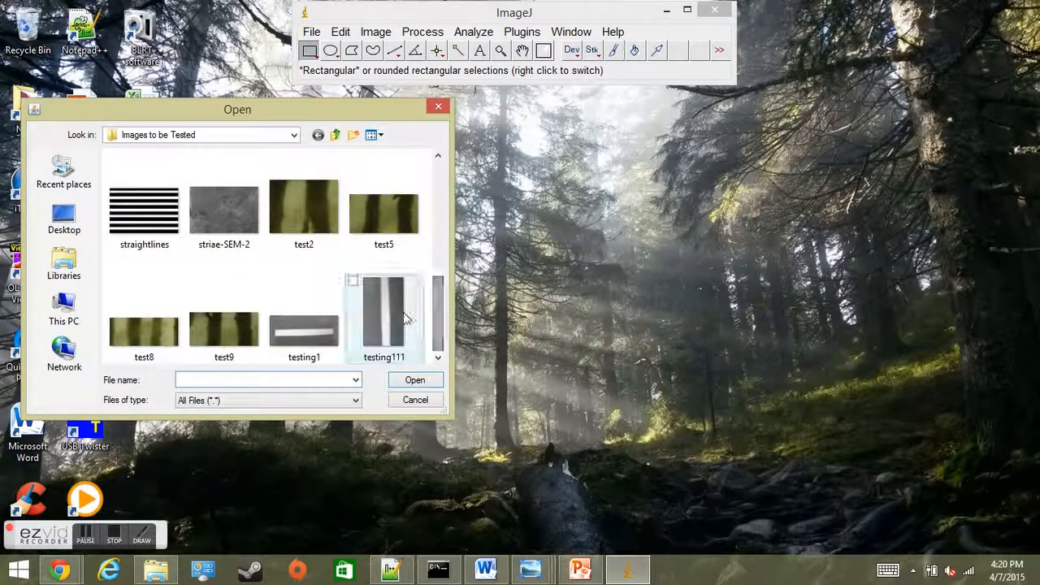
pyautogui.click(410, 380)
pyautogui.moveTo(729, 98); pyautogui.dragTo(707, 105)
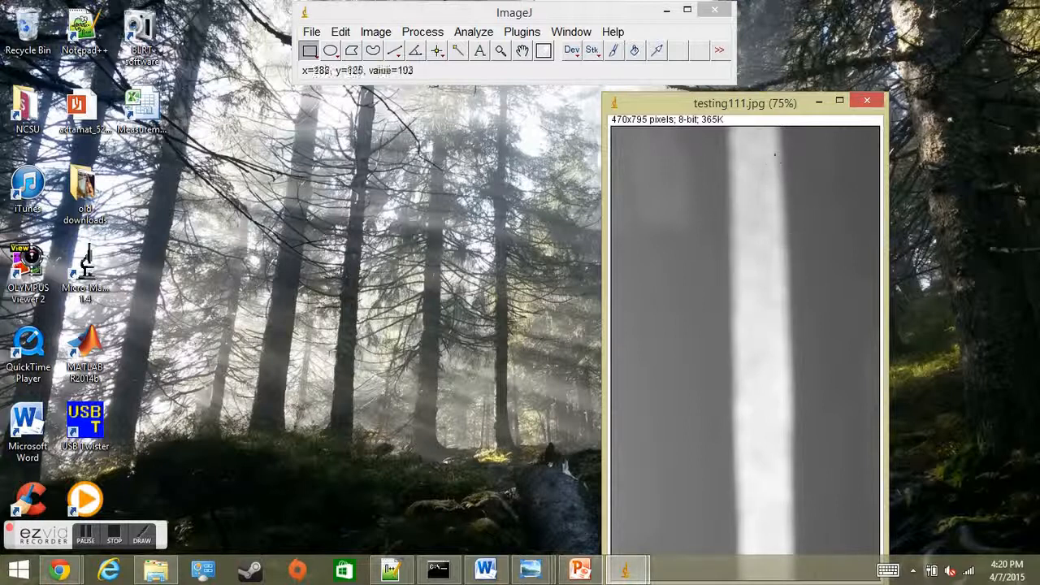
pyautogui.moveTo(650, 106); pyautogui.dragTo(643, 104)
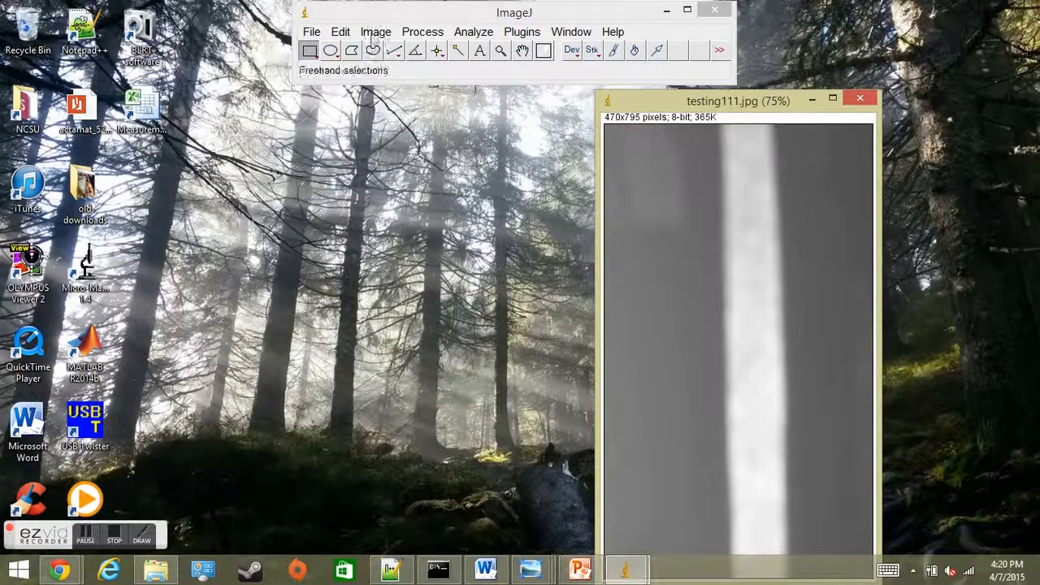
# - Set the testing111 image type to 8-bit
pyautogui.click(373, 35)
pyautogui.moveTo(358, 51)
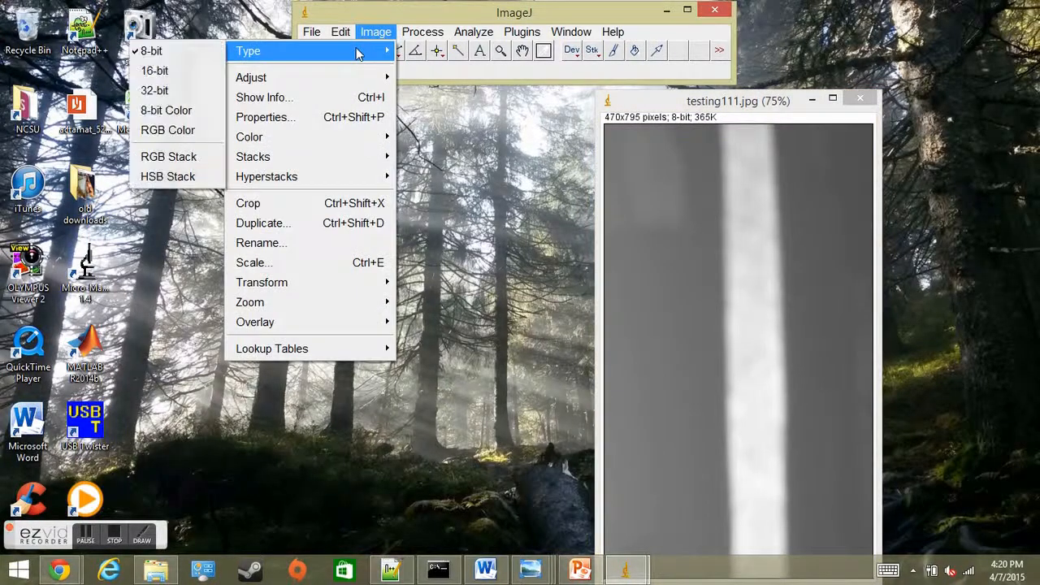
pyautogui.click(187, 52)
# - Apply a Default-method B&W threshold to the testing111 image and close the threshold dialog
pyautogui.click(375, 31)
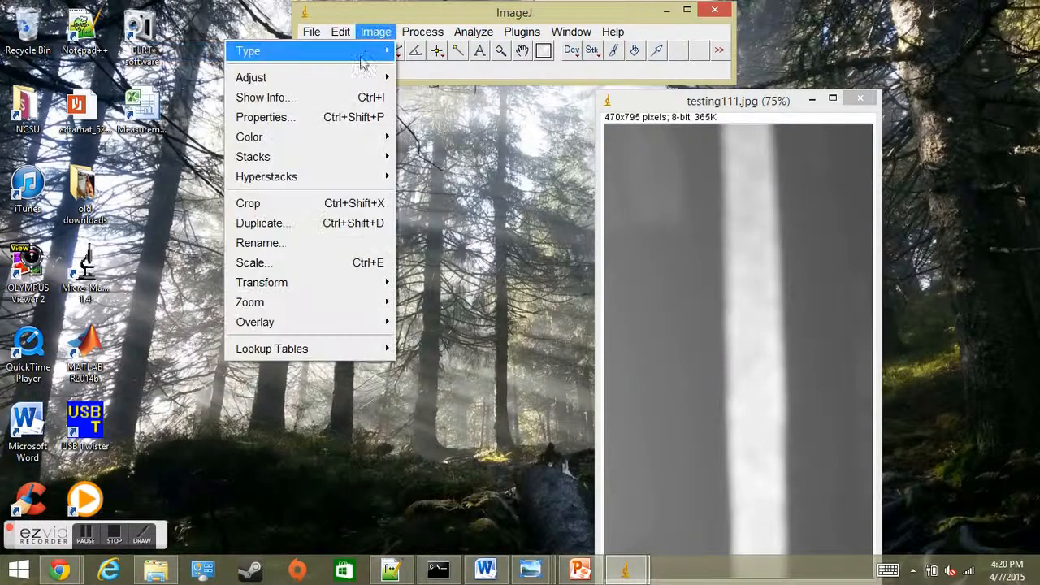
pyautogui.moveTo(298, 81)
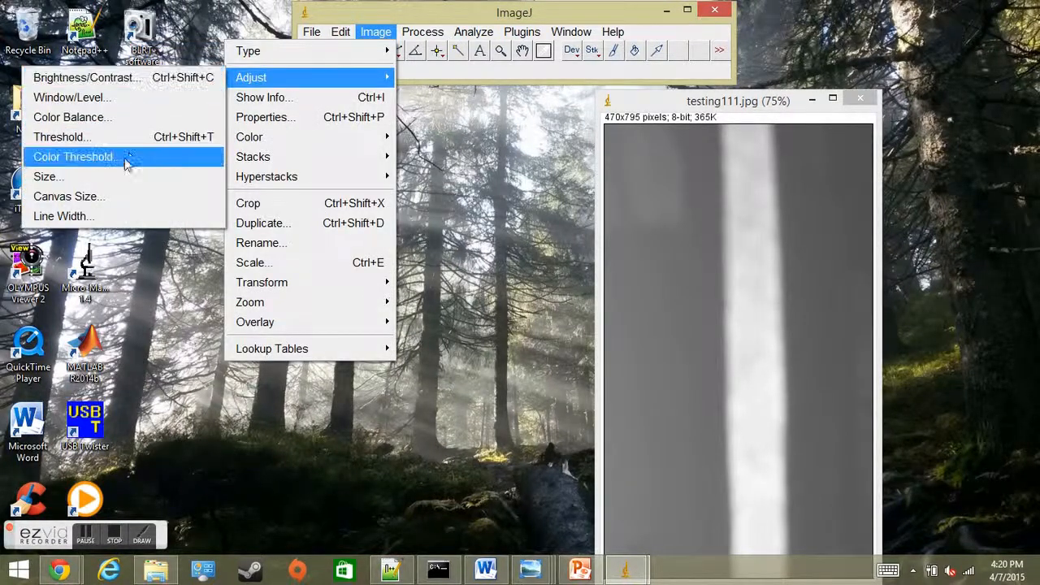
pyautogui.click(103, 137)
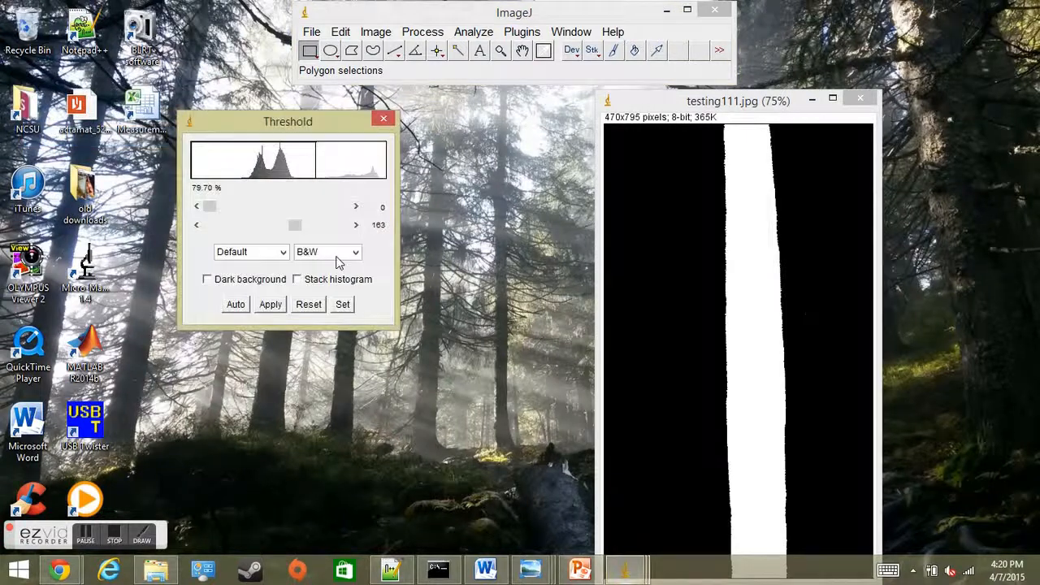
pyautogui.click(268, 307)
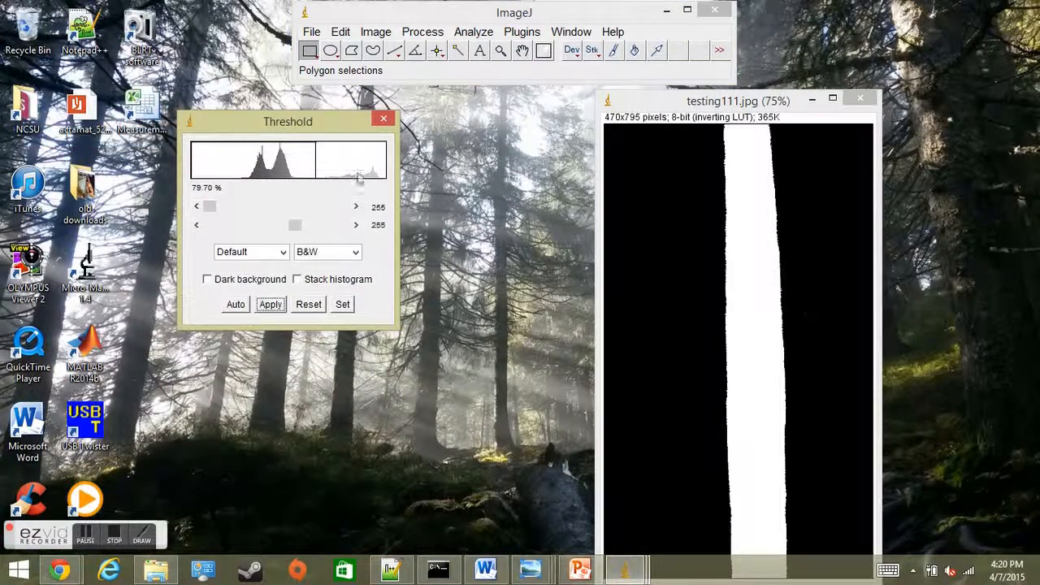
pyautogui.click(384, 120)
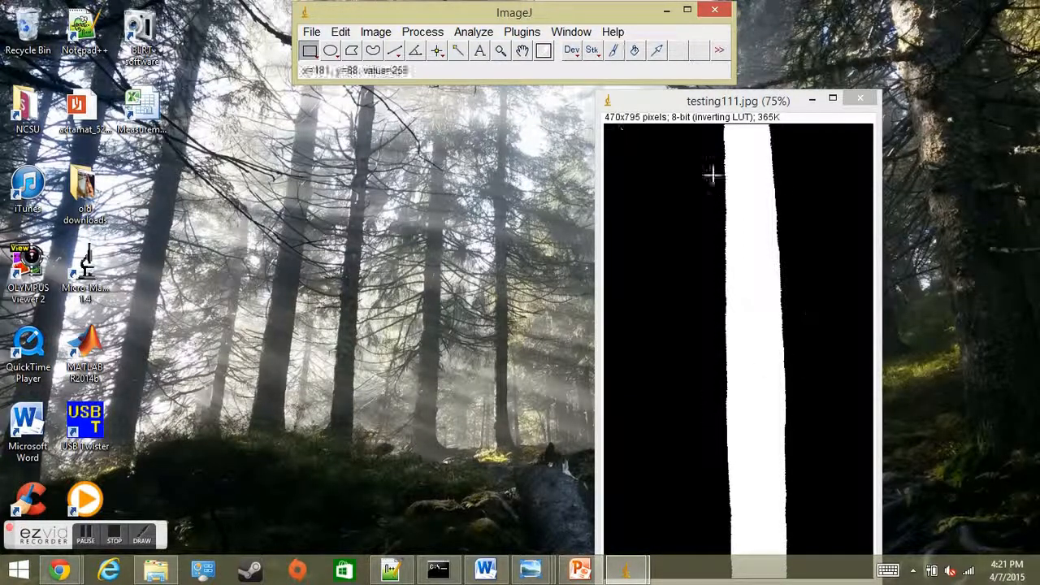
# - Despeckle the thresholded testing111 image
pyautogui.click(466, 34)
pyautogui.moveTo(422, 32)
pyautogui.moveTo(290, 154)
pyautogui.click(174, 216)
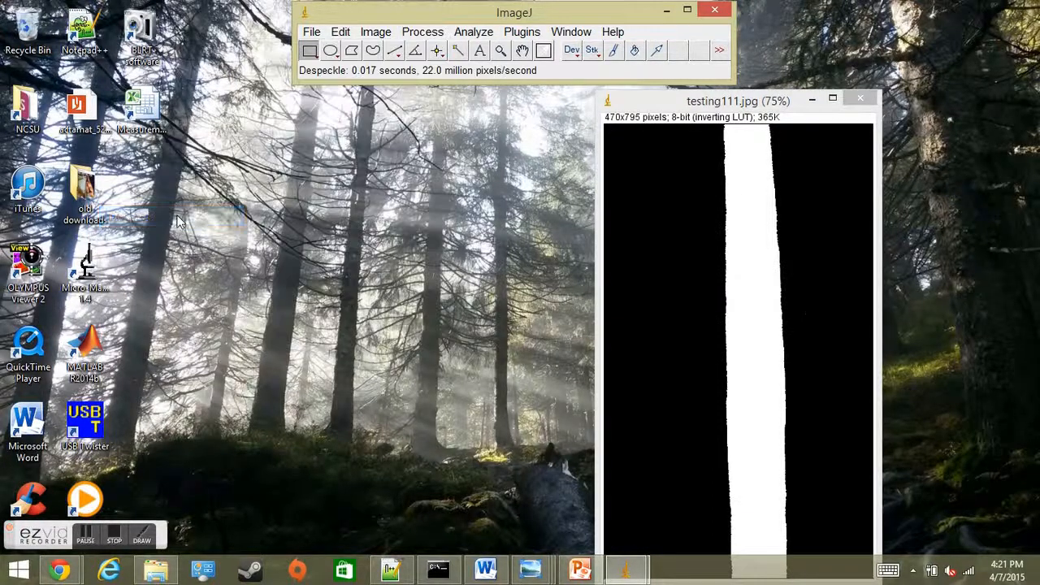
# - Remove dark outliers from the thresholded image with a radius of 30 pixels and a threshold of 50
pyautogui.click(473, 31)
pyautogui.moveTo(422, 31)
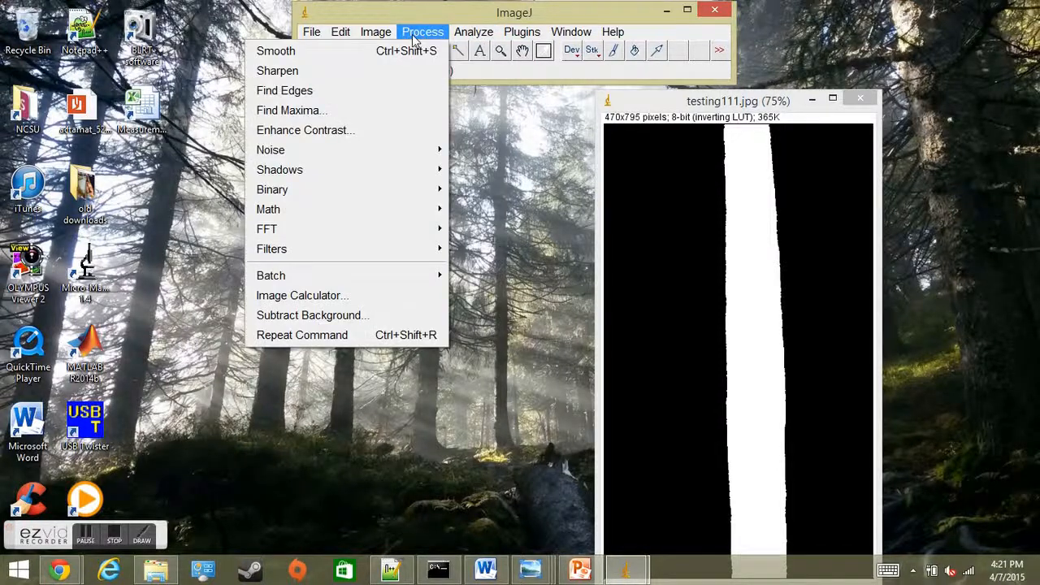
pyautogui.moveTo(294, 157)
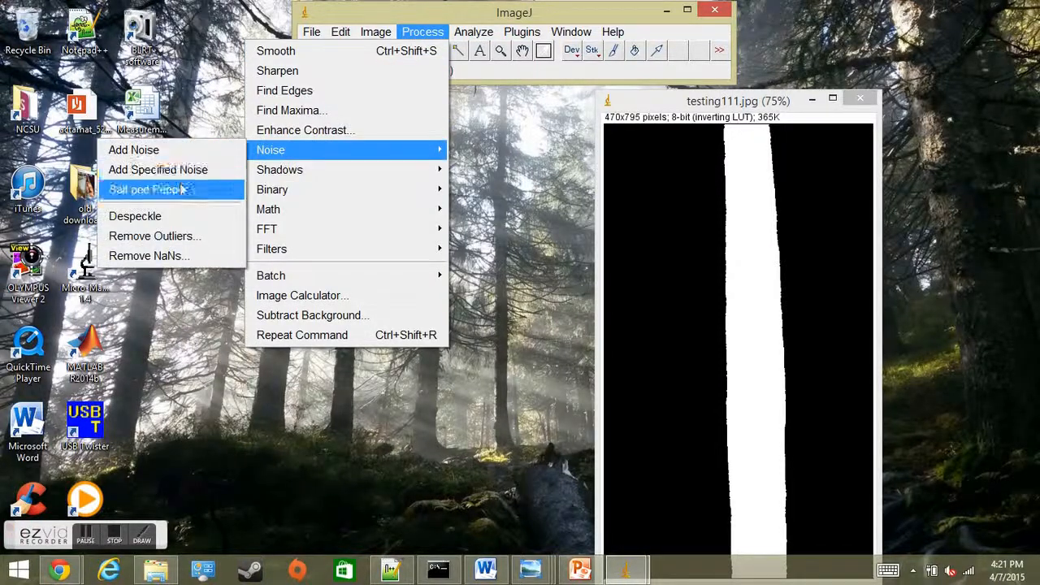
pyautogui.click(156, 237)
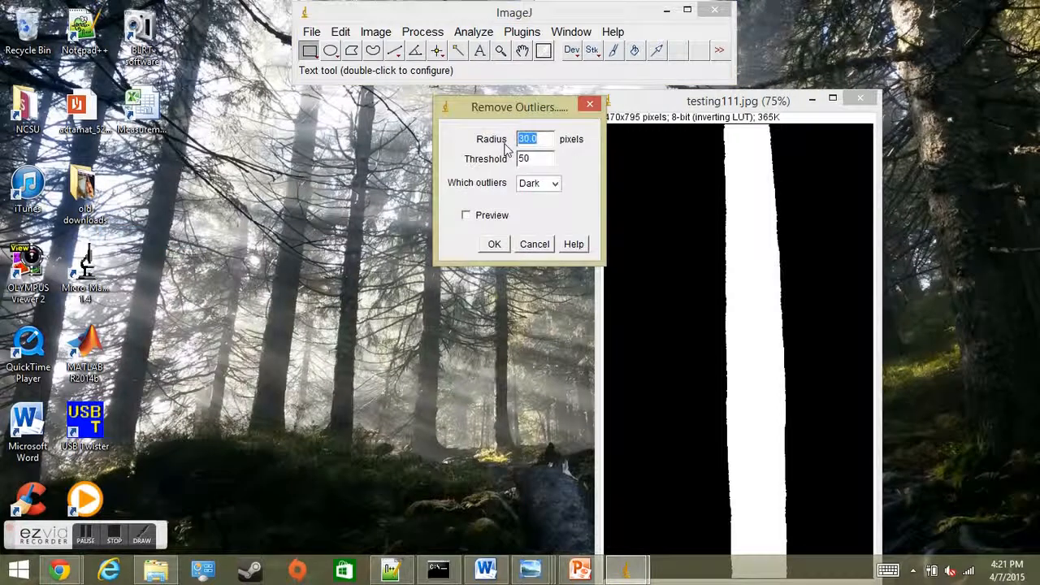
pyautogui.click(495, 244)
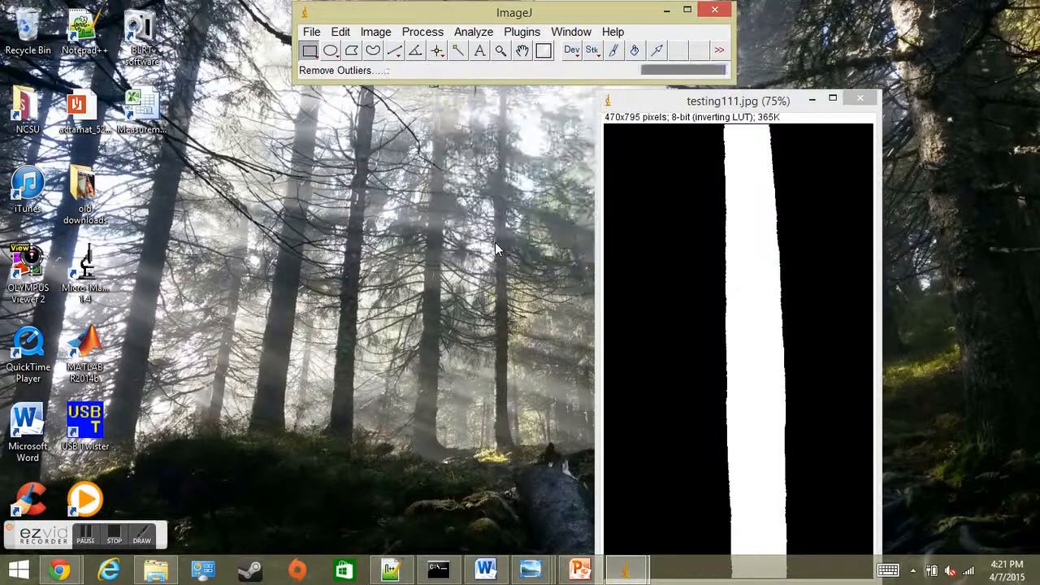
# - Run Find Edges on the cleaned binary image to reduce the strip to its outlines
pyautogui.click(473, 32)
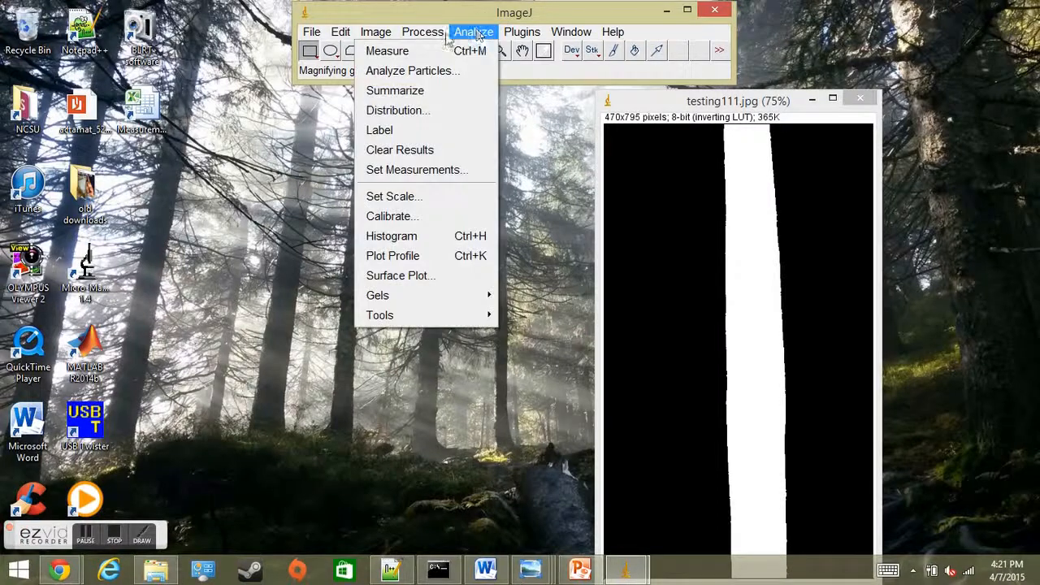
pyautogui.click(365, 91)
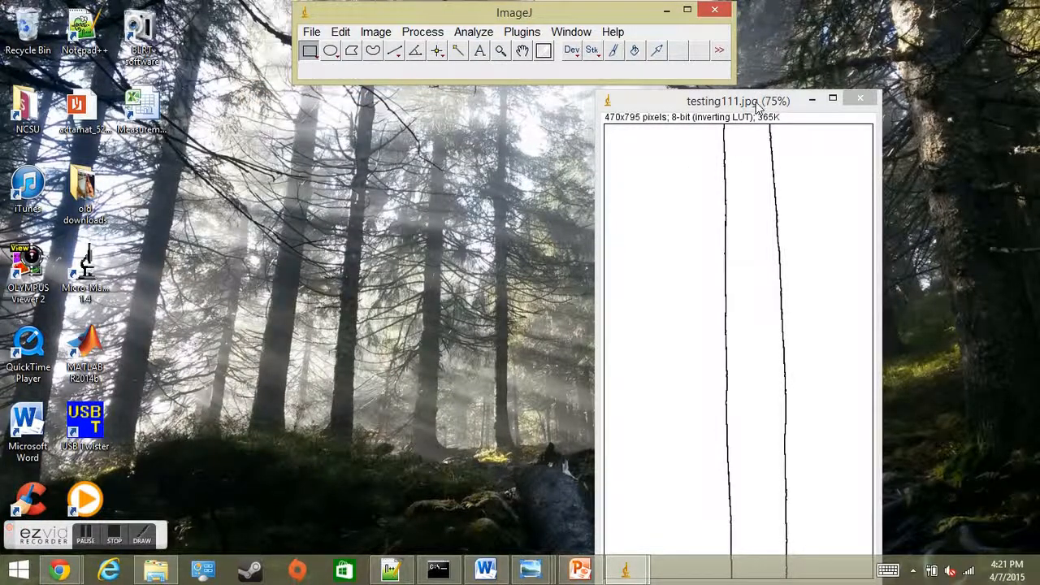
pyautogui.moveTo(758, 107); pyautogui.dragTo(751, 104)
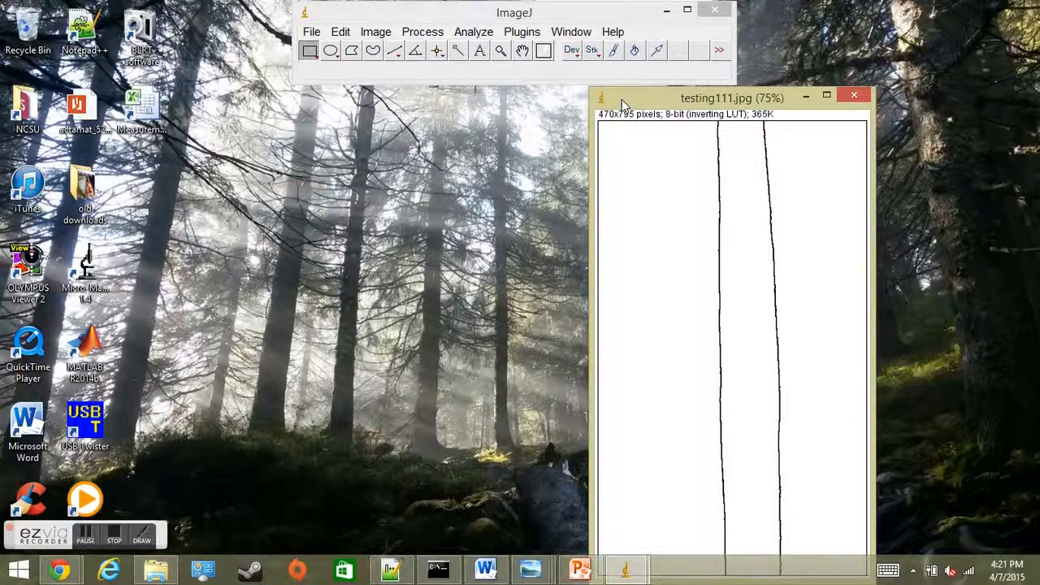
# - Smooth the edge outlines in testing111.jpg several times in succession
pyautogui.hotkey('ctrl', 'shift', 's')
pyautogui.hotkey('ctrl', 'shift', 's')
pyautogui.hotkey('ctrl', 'shift', 's')
pyautogui.hotkey('ctrl', 'shift', 's')
pyautogui.hotkey('ctrl', 'shift', 's')
pyautogui.hotkey('ctrl', 'shift', 's')
pyautogui.moveTo(621, 101); pyautogui.dragTo(625, 100)
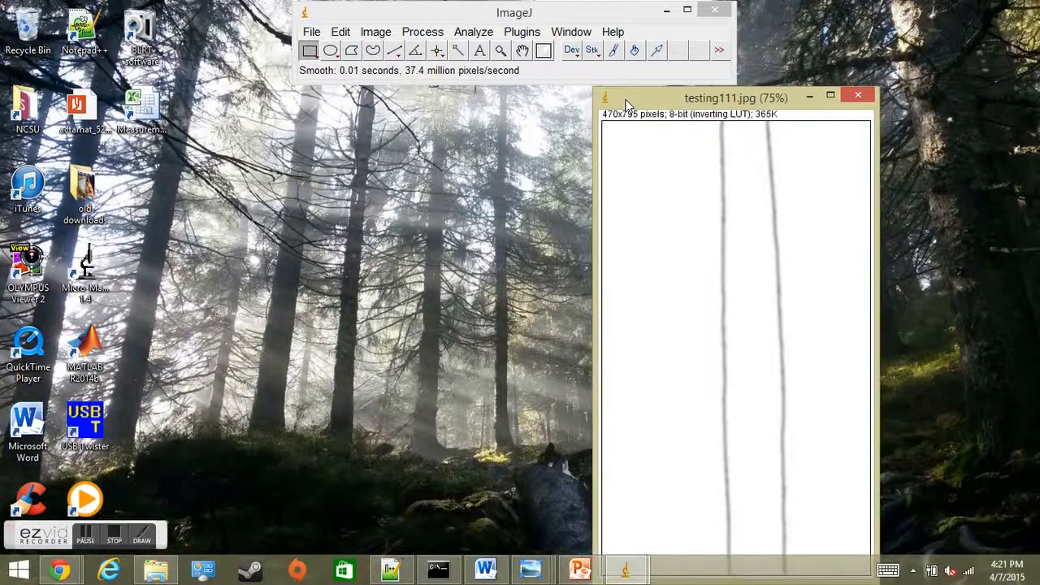
# - Threshold the smoothed edge image in B&W, reducing the lower limit by a few levels, then apply it and close the dialog
pyautogui.click(380, 34)
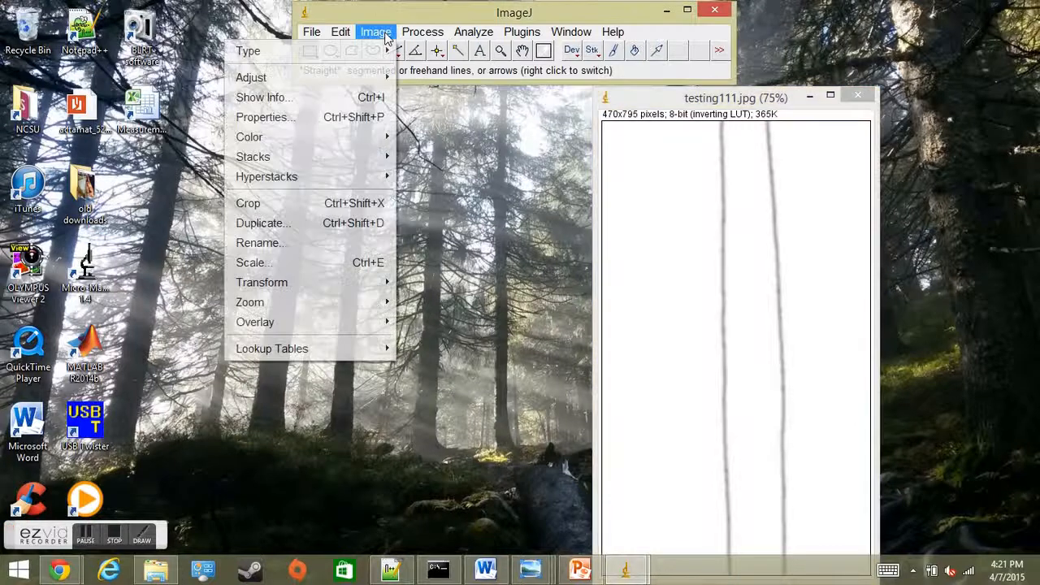
pyautogui.moveTo(408, 39)
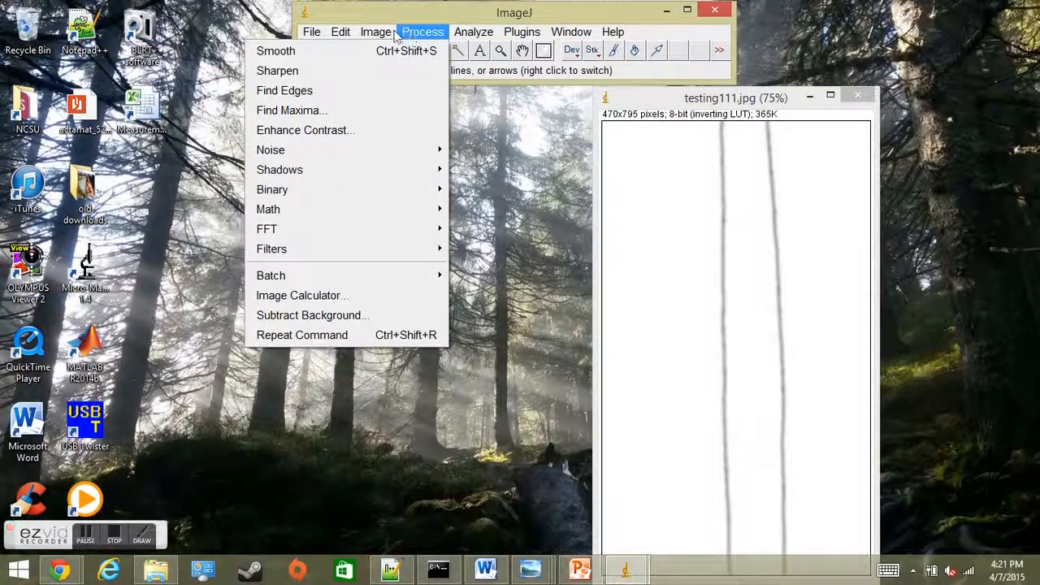
pyautogui.moveTo(376, 34)
pyautogui.moveTo(260, 79)
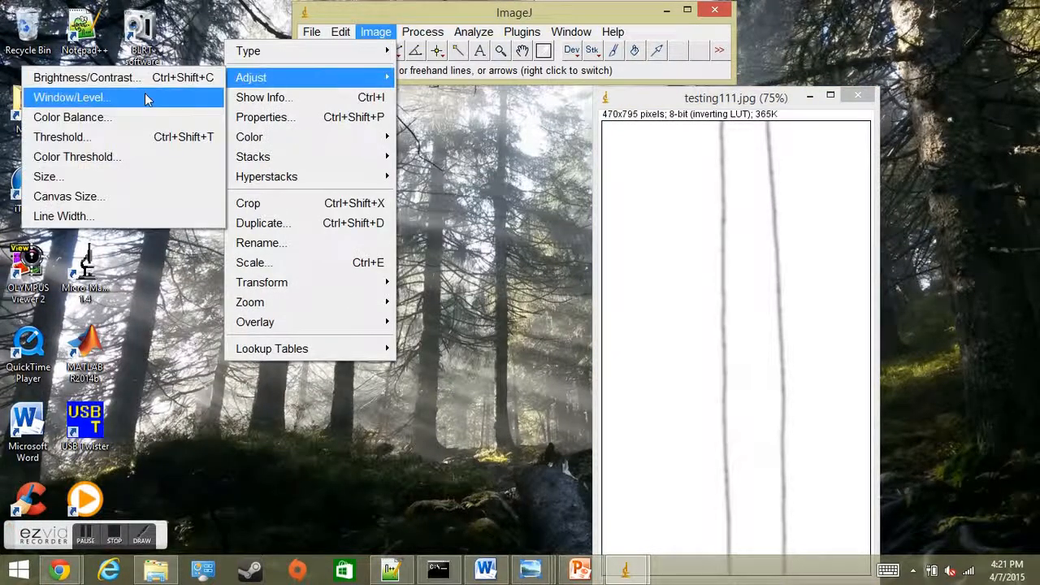
pyautogui.click(106, 137)
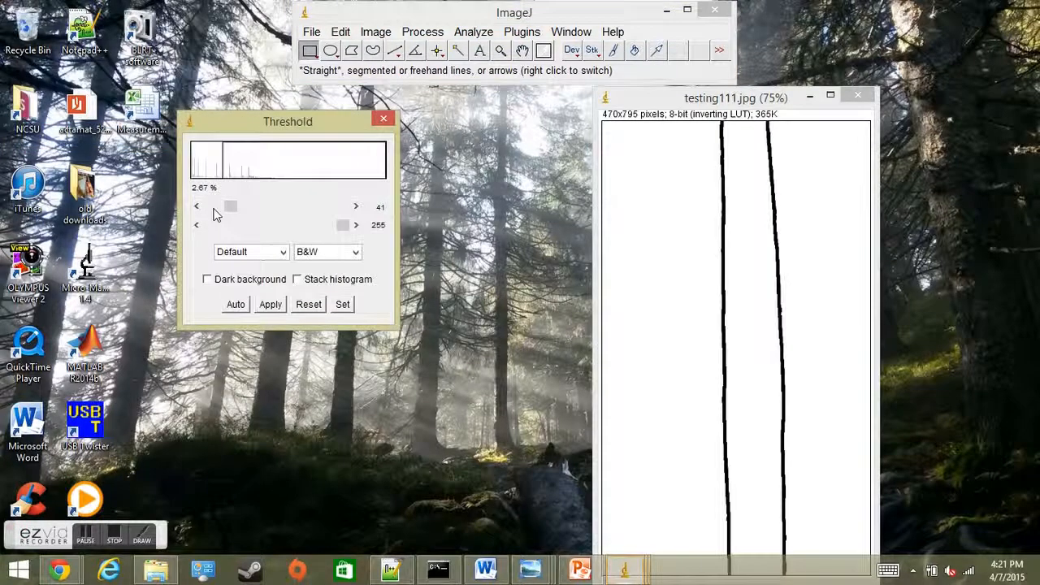
pyautogui.click(197, 207)
pyautogui.click(196, 206)
pyautogui.click(197, 206)
pyautogui.click(196, 206)
pyautogui.click(272, 305)
pyautogui.click(381, 121)
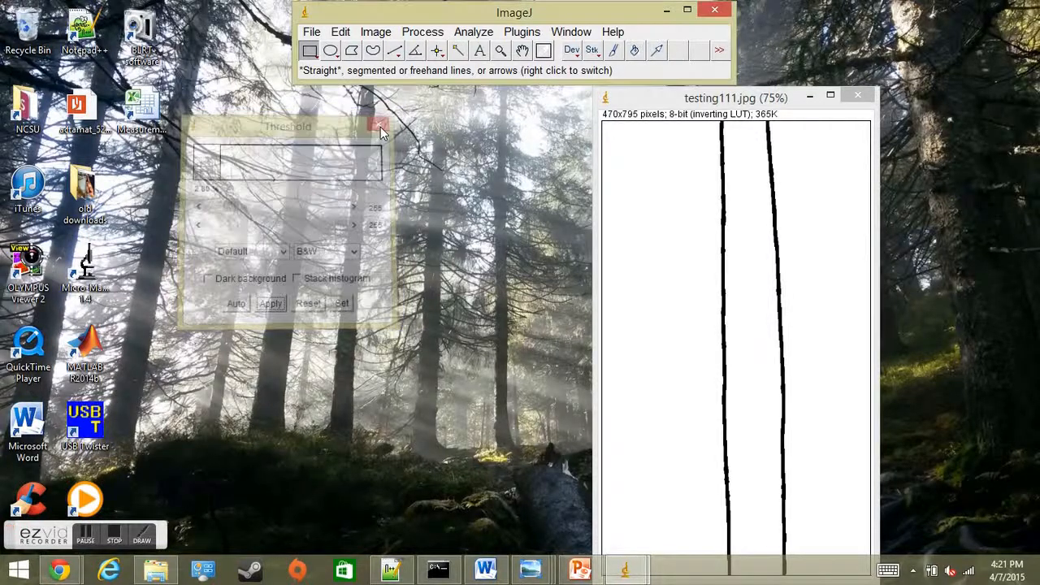
# - Open the original testing111 image again and place it beside the processed edge image
pyautogui.click(311, 32)
pyautogui.click(279, 71)
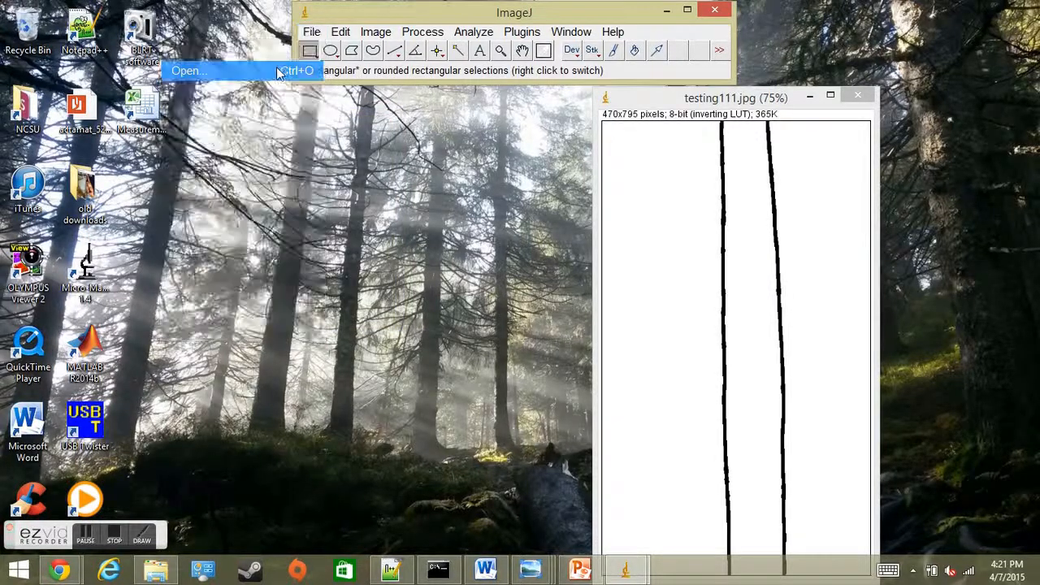
pyautogui.moveTo(438, 204); pyautogui.dragTo(439, 324)
pyautogui.click(383, 325)
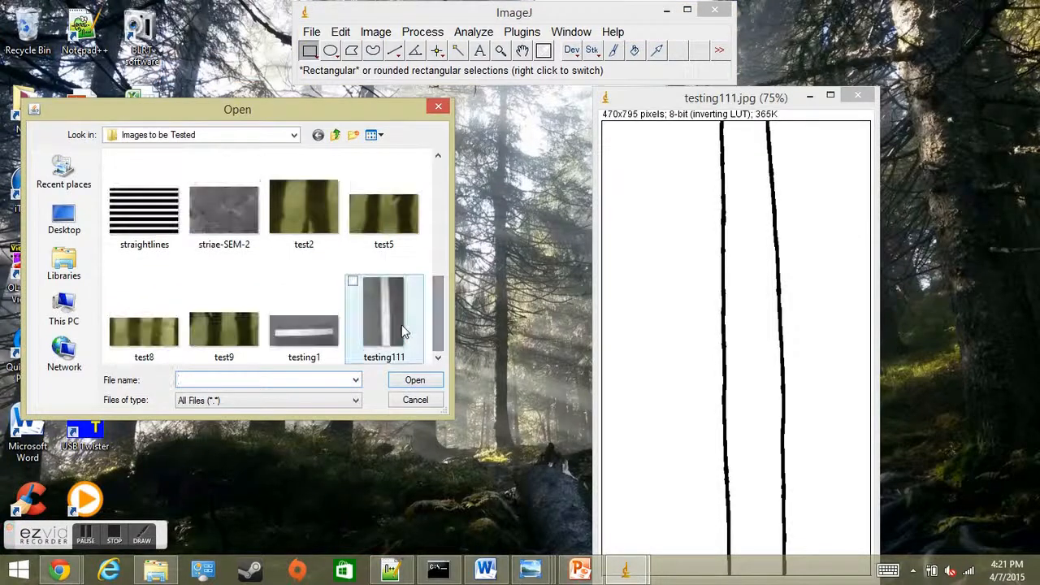
pyautogui.click(415, 380)
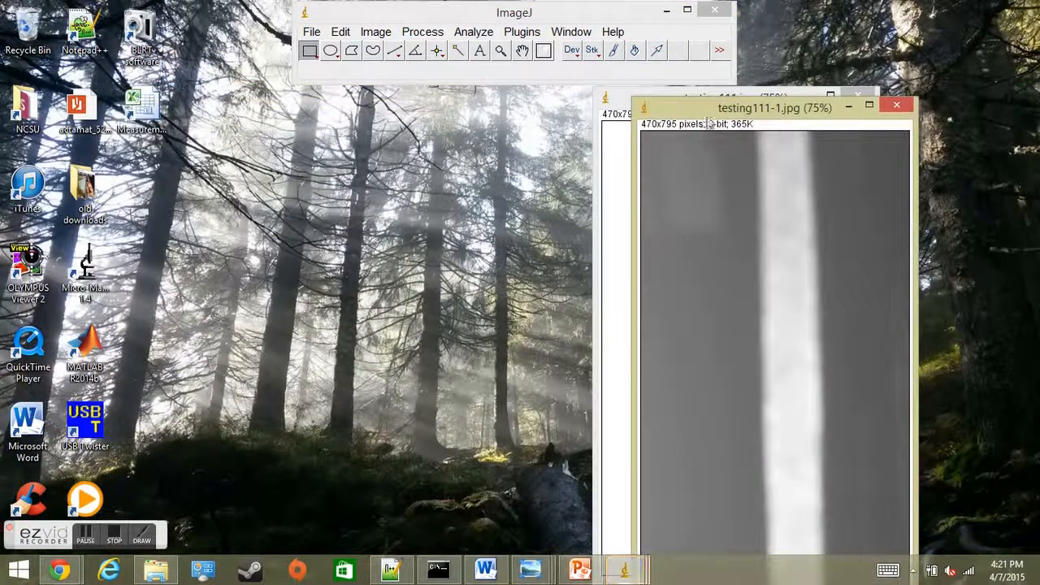
pyautogui.moveTo(709, 114); pyautogui.dragTo(365, 111)
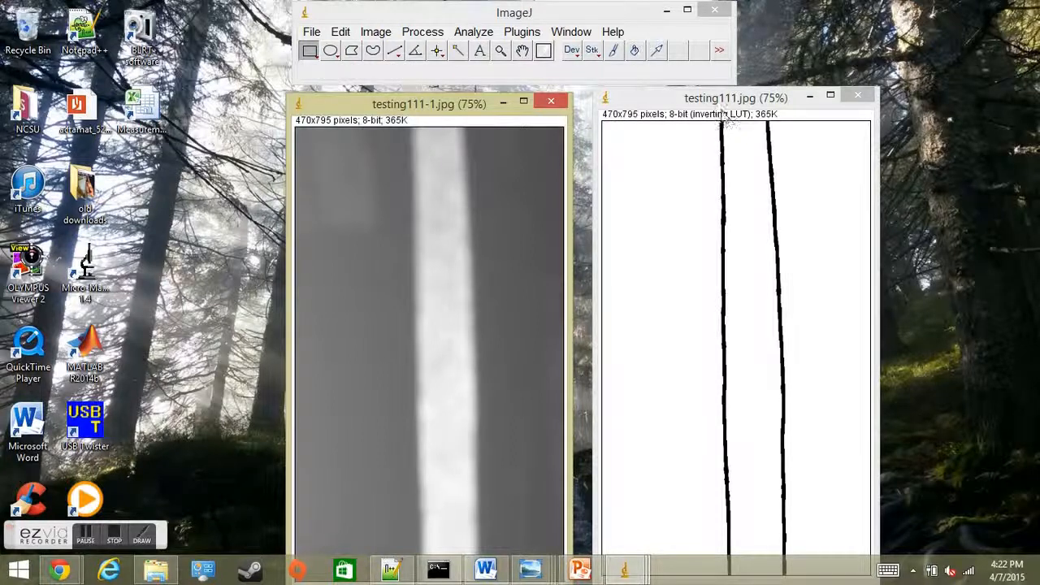
# - Add testing111.jpg and testing111-1.jpg with the Image Calculator into a new window, and move the result away from the edge image
pyautogui.click(376, 34)
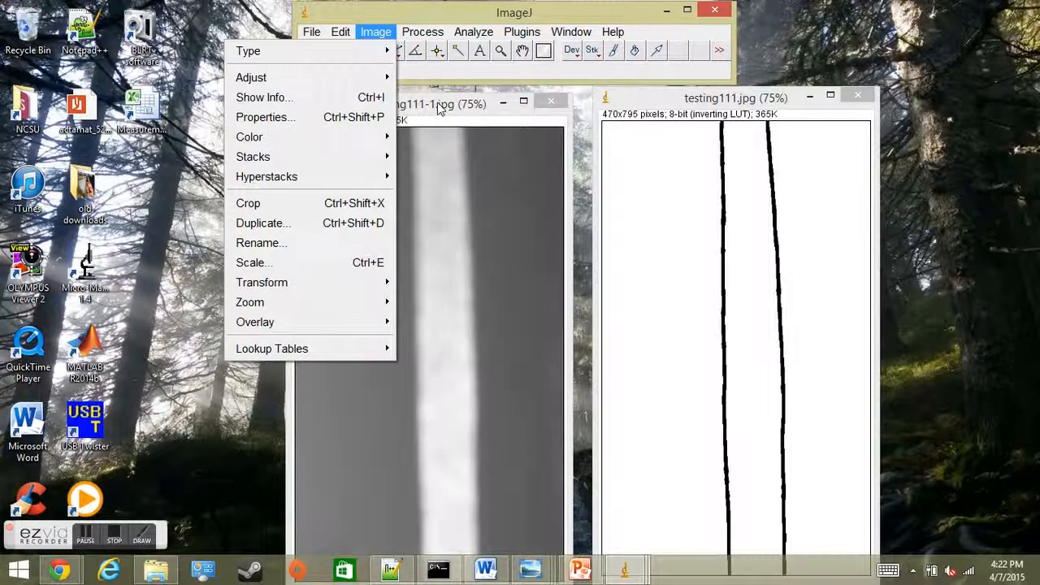
pyautogui.moveTo(422, 32)
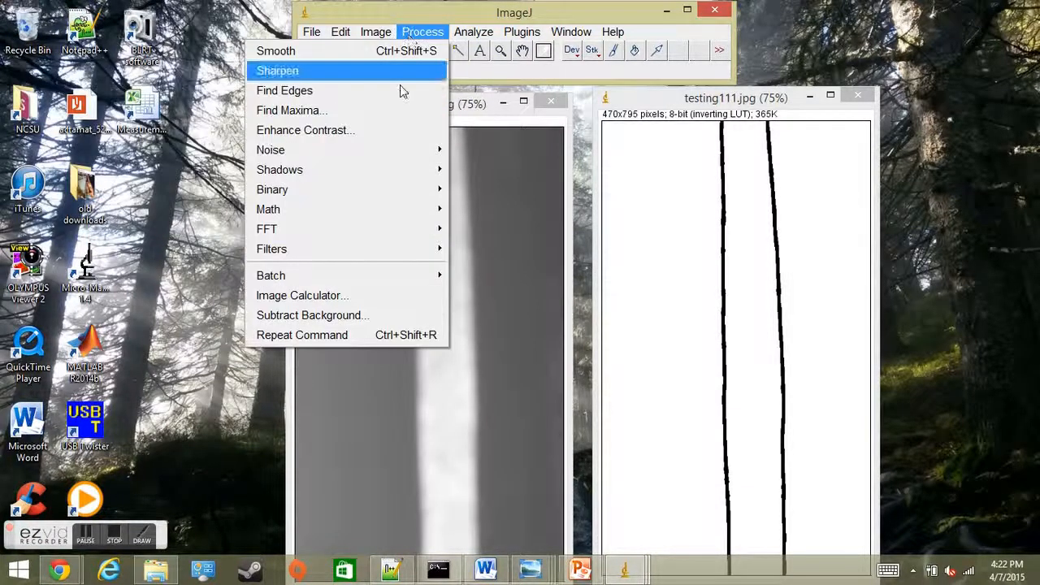
pyautogui.click(317, 296)
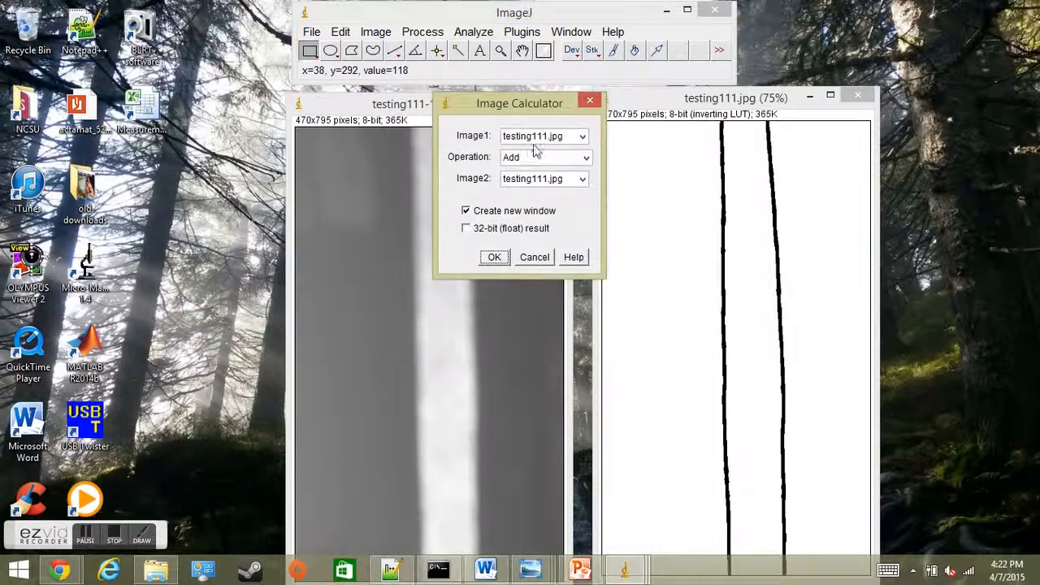
pyautogui.click(537, 179)
pyautogui.click(528, 201)
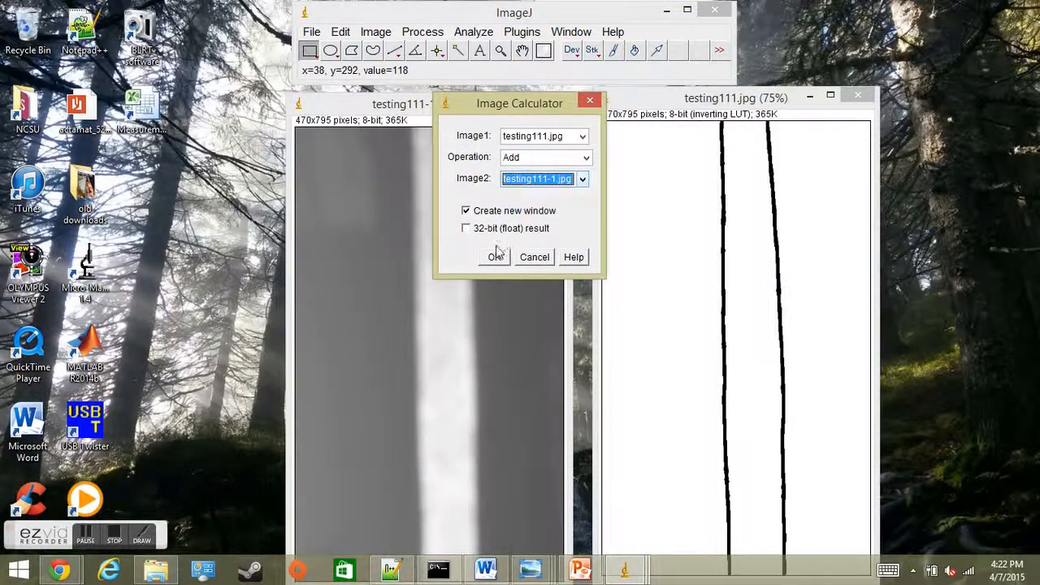
pyautogui.click(493, 256)
pyautogui.moveTo(707, 99); pyautogui.dragTo(320, 105)
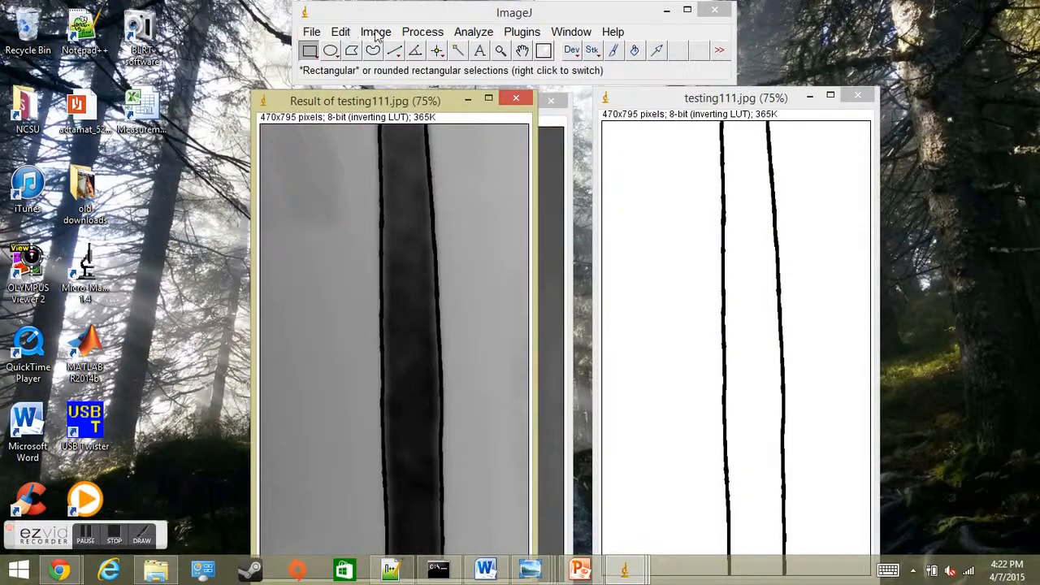
# - Invert the combined result image and place it beside the original for comparison
pyautogui.click(376, 33)
pyautogui.moveTo(341, 32)
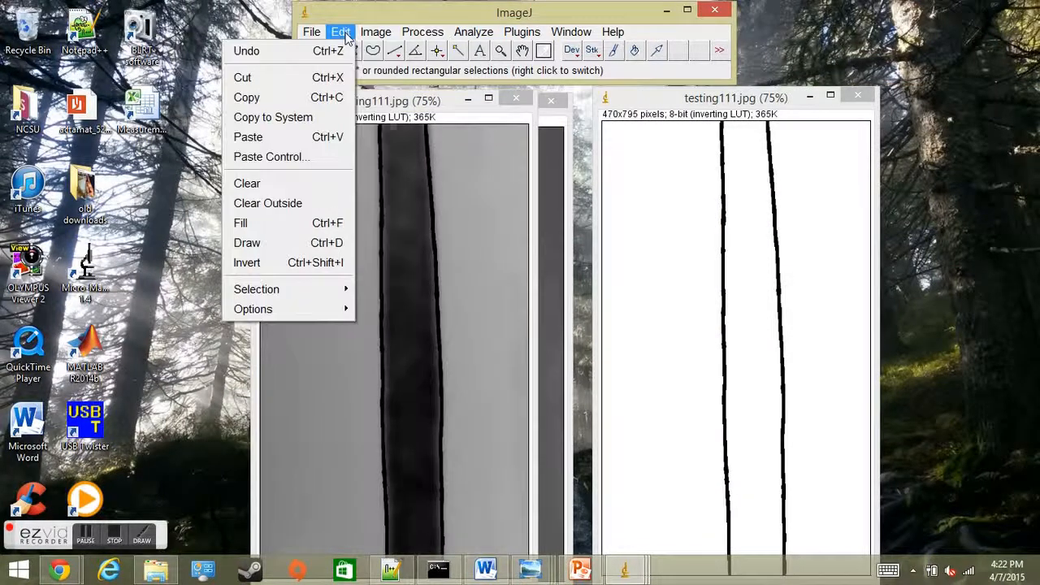
pyautogui.click(289, 262)
pyautogui.moveTo(387, 109); pyautogui.dragTo(216, 114)
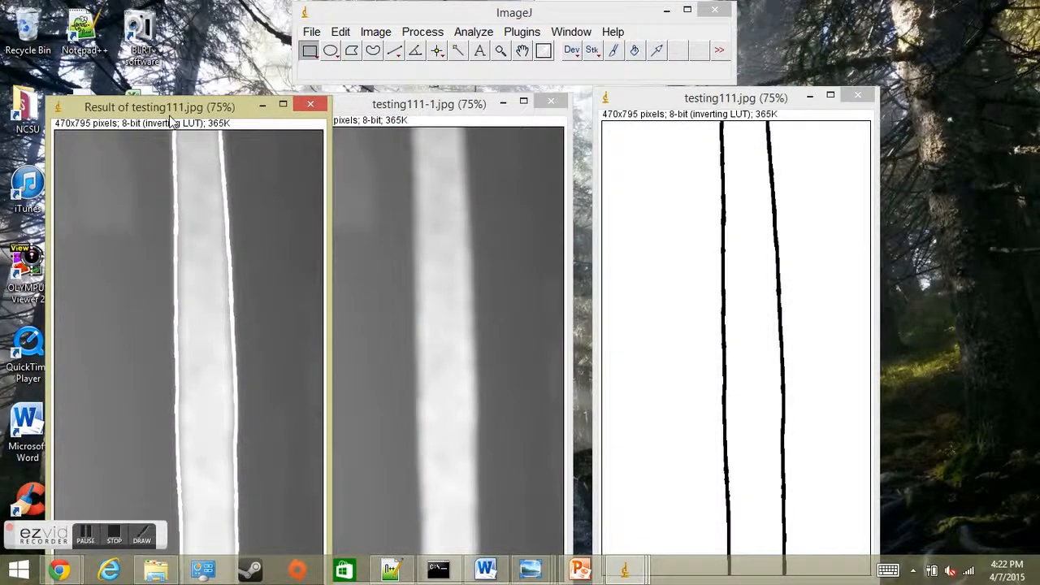
# - Place the combined result image over testing111-1.jpg and smooth the edge image testing111.jpg with a Mean filter of 5-pixel radius
pyautogui.moveTo(175, 120); pyautogui.dragTo(406, 110)
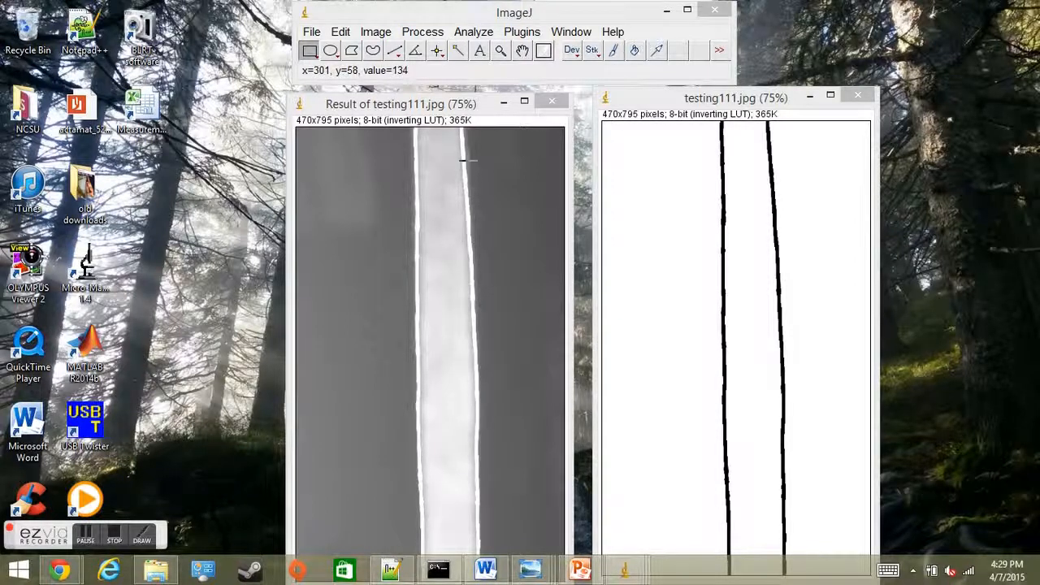
pyautogui.moveTo(637, 112)
pyautogui.mouseDown()
pyautogui.moveTo(625, 119)
pyautogui.moveTo(694, 115)
pyautogui.mouseUp()
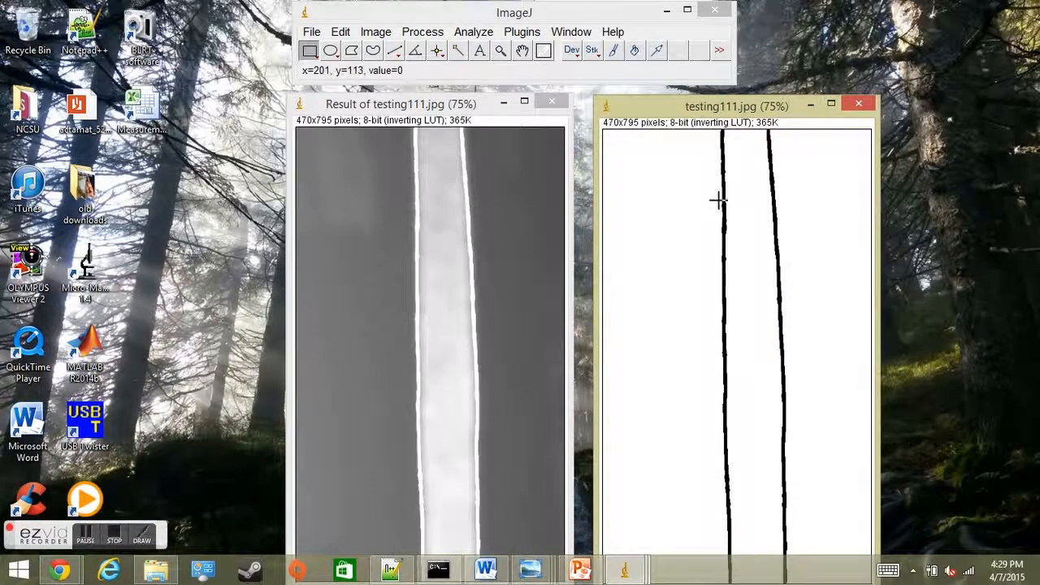
pyautogui.click(457, 36)
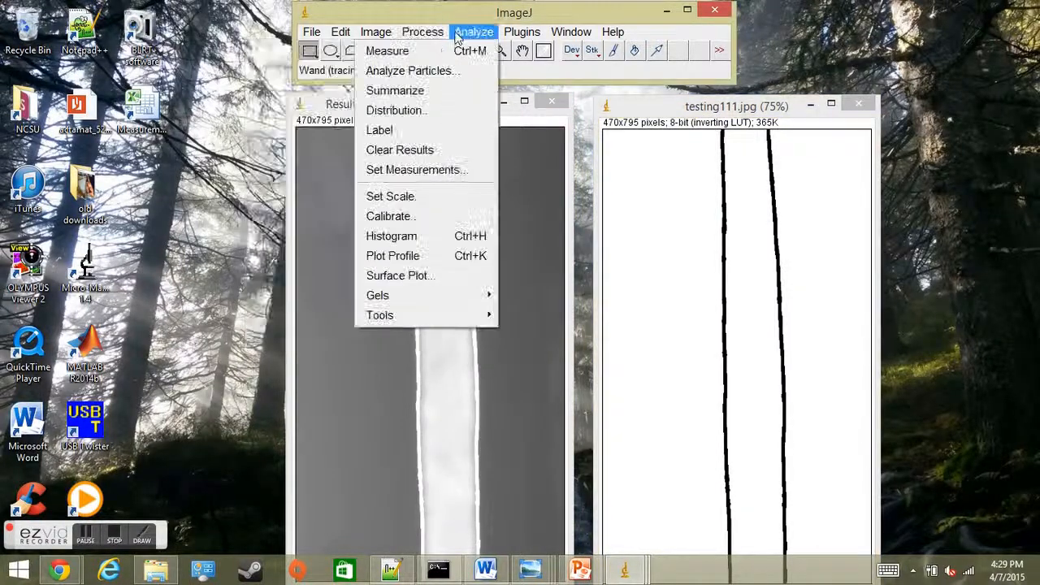
pyautogui.moveTo(434, 34)
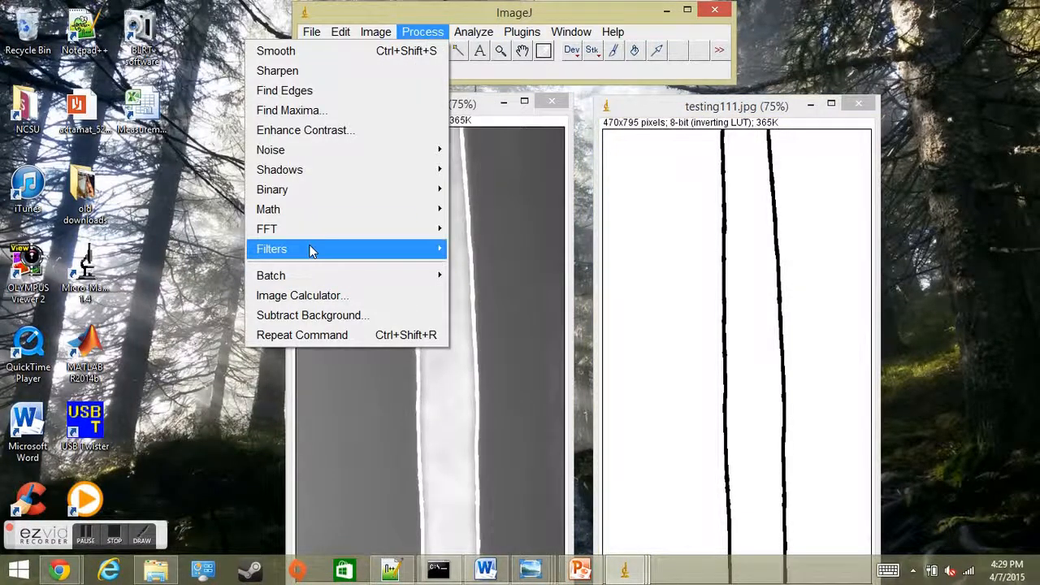
pyautogui.moveTo(313, 248)
pyautogui.click(158, 311)
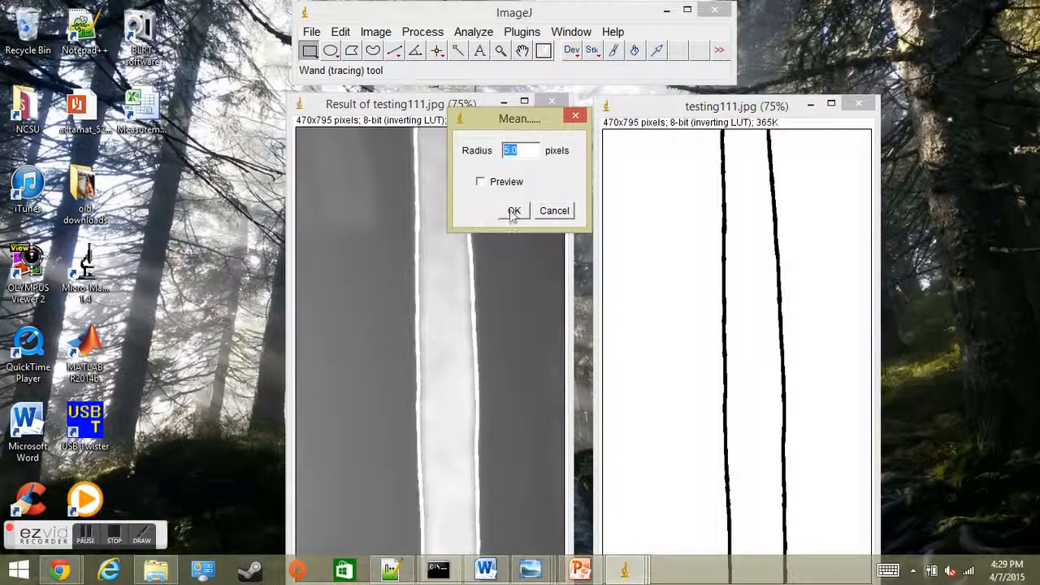
pyautogui.moveTo(514, 126); pyautogui.dragTo(487, 115)
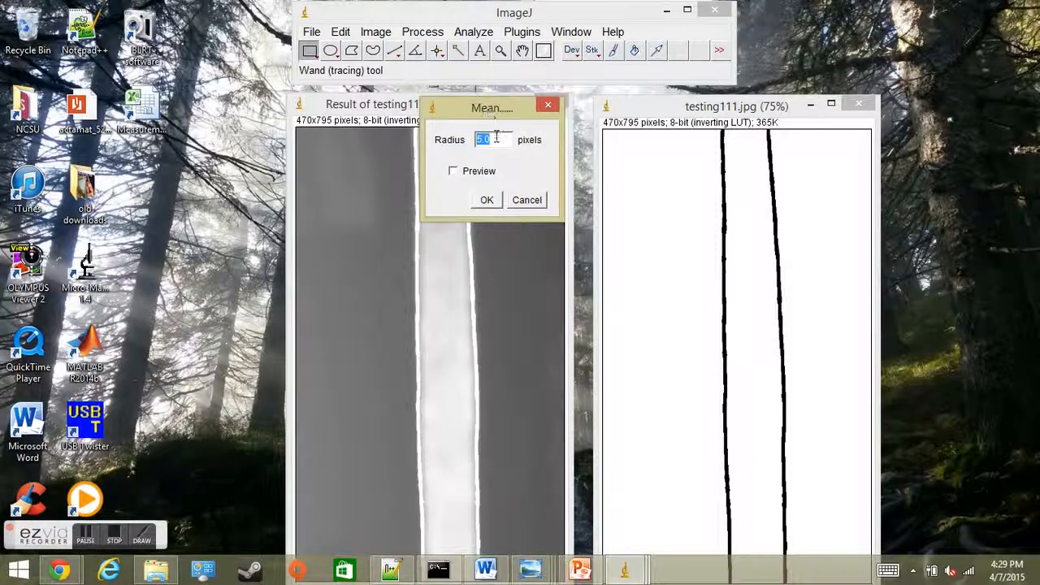
pyautogui.click(487, 201)
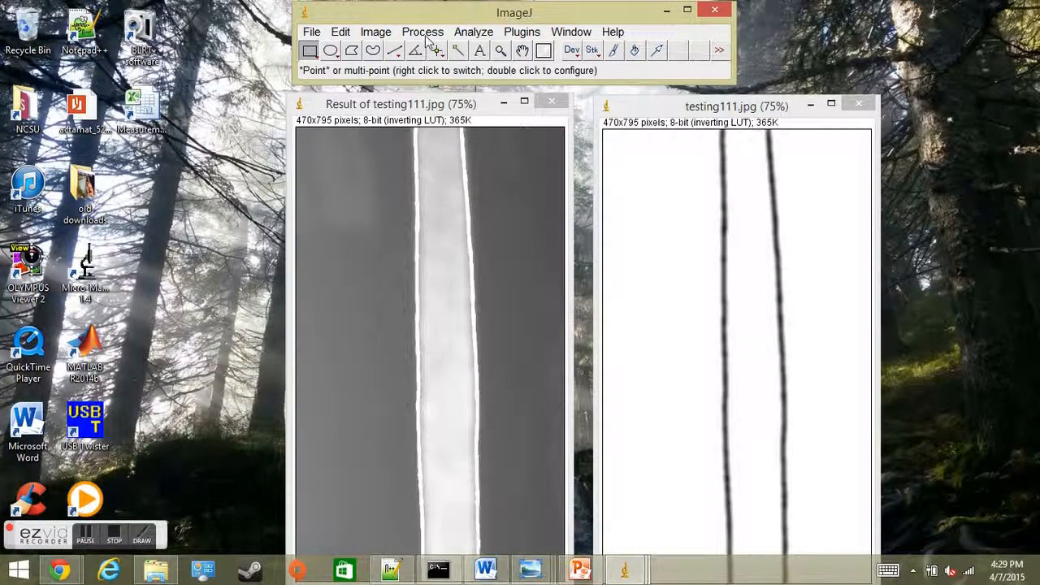
# - Threshold the smoothed edge image in B&W with the lower limit reduced to about 6, then apply it and close the dialog
pyautogui.click(424, 34)
pyautogui.moveTo(318, 78)
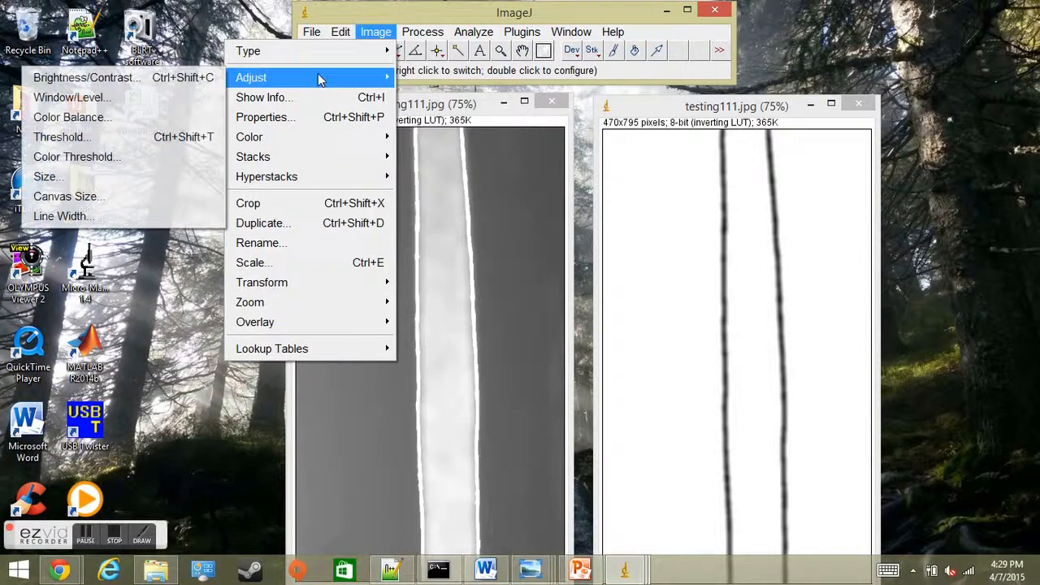
pyautogui.click(114, 137)
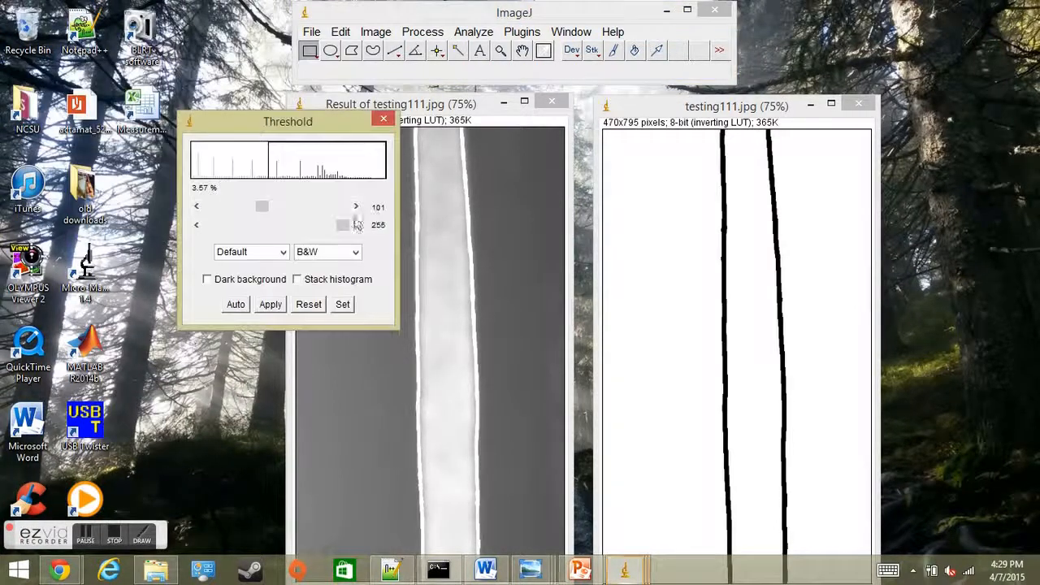
pyautogui.moveTo(262, 206); pyautogui.dragTo(197, 209)
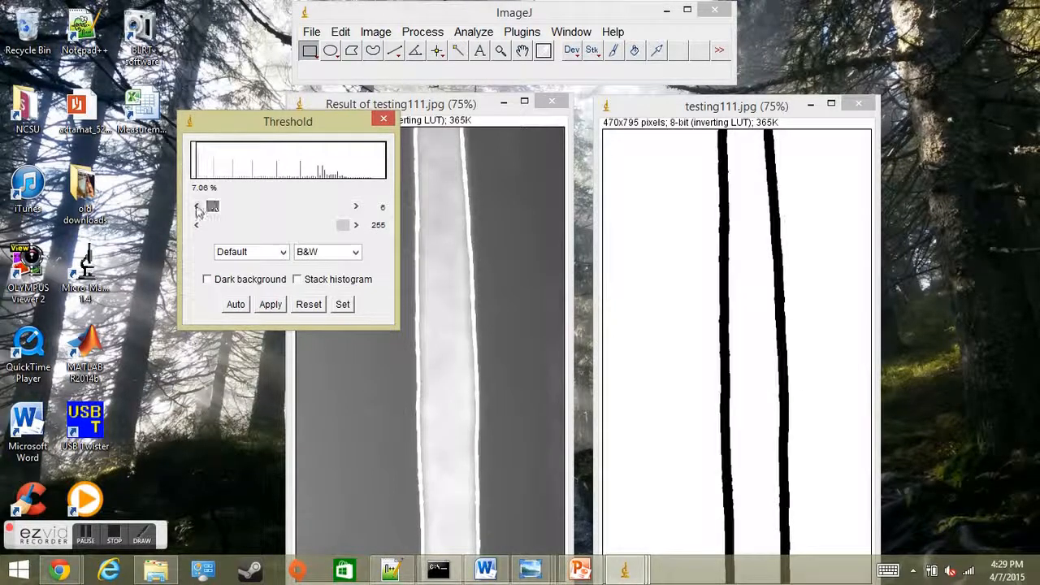
pyautogui.click(276, 305)
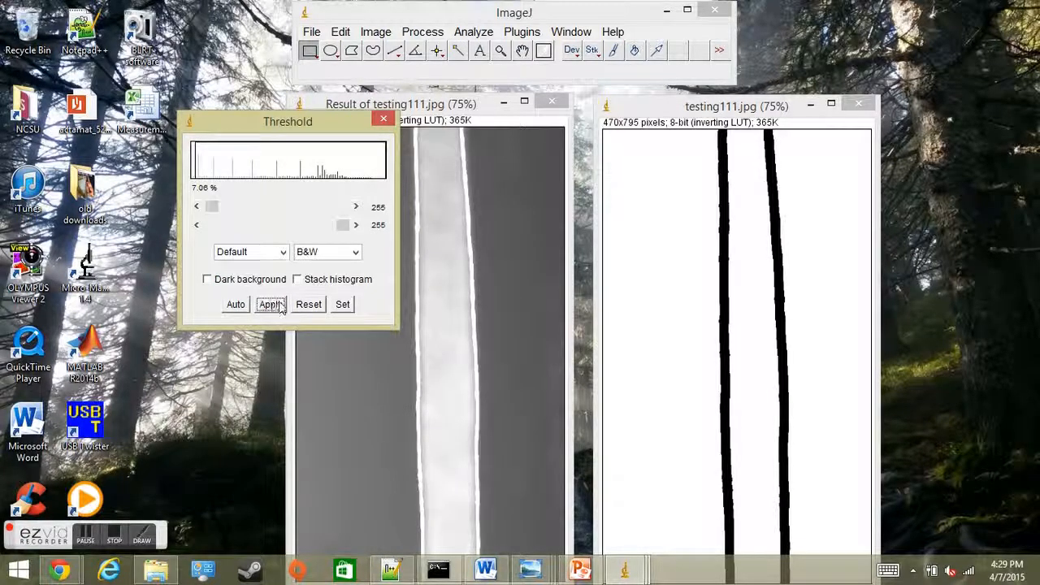
pyautogui.click(383, 121)
# - Run Analyze Particles on the thickened edge image with Outlines shown, Display results off and Add to Manager on, then minimize the outline drawing
pyautogui.moveTo(739, 110); pyautogui.dragTo(726, 112)
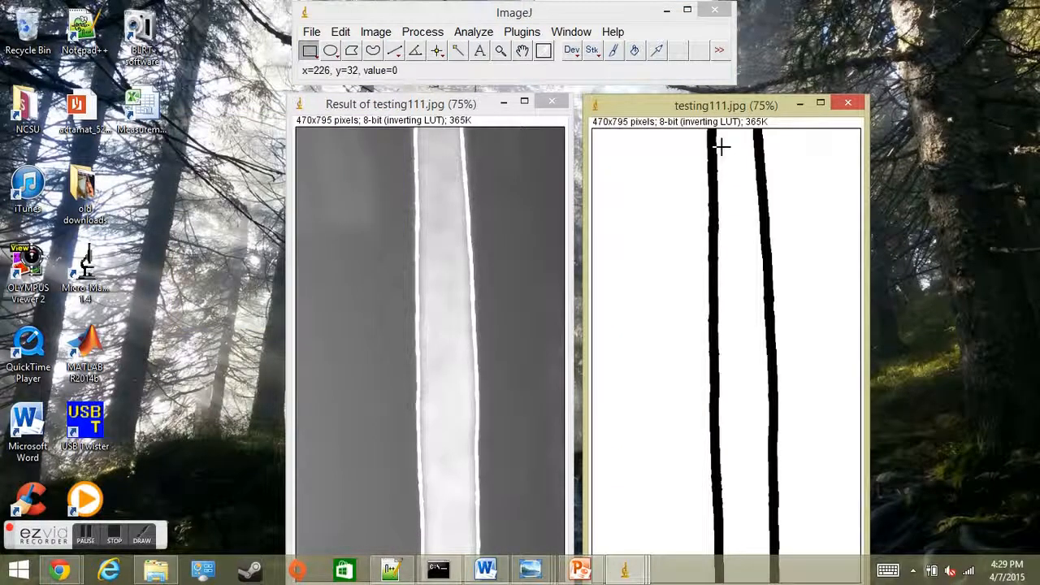
pyautogui.click(472, 32)
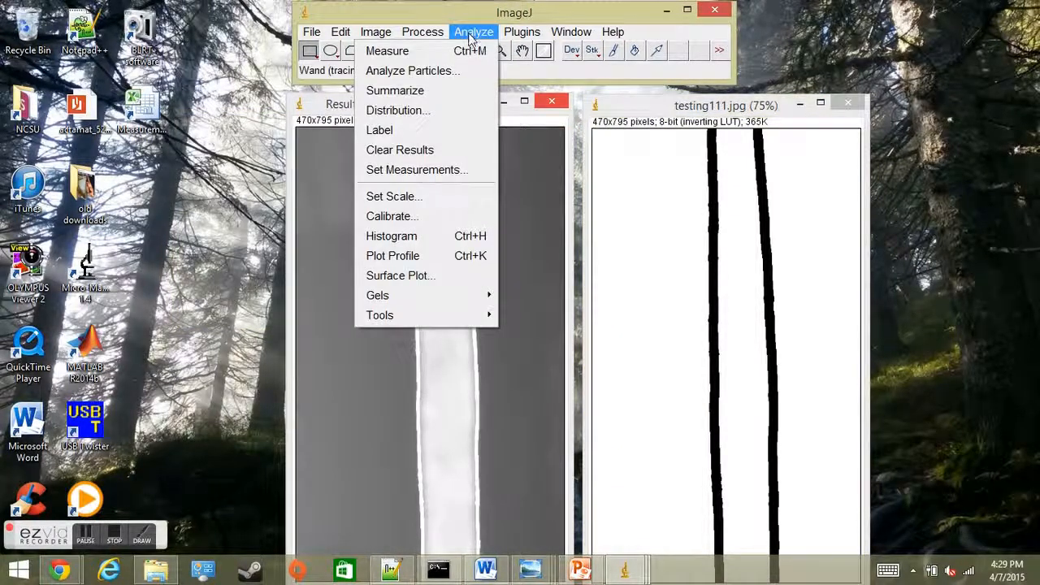
pyautogui.click(416, 72)
pyautogui.click(508, 174)
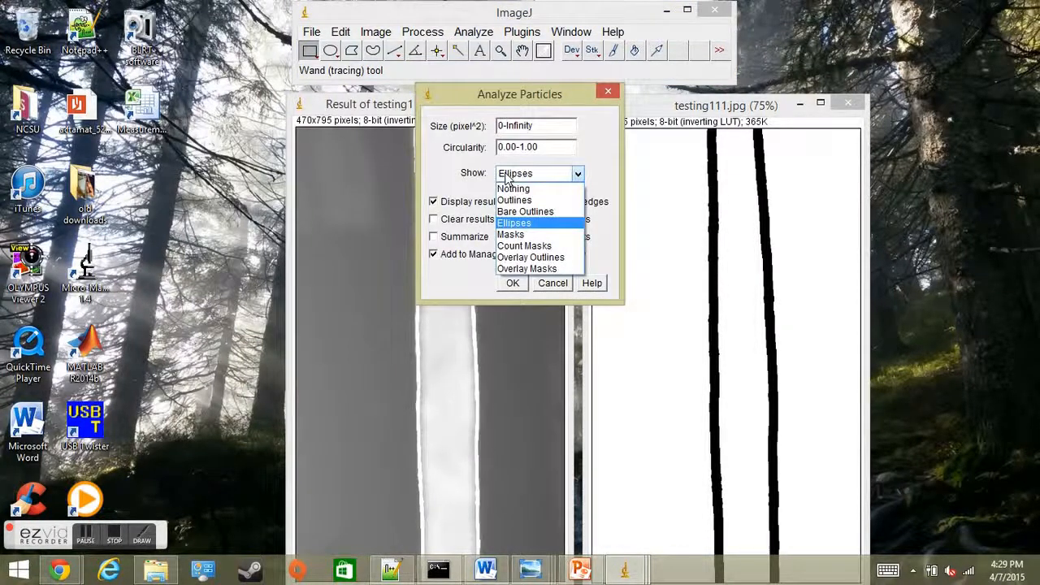
pyautogui.click(509, 200)
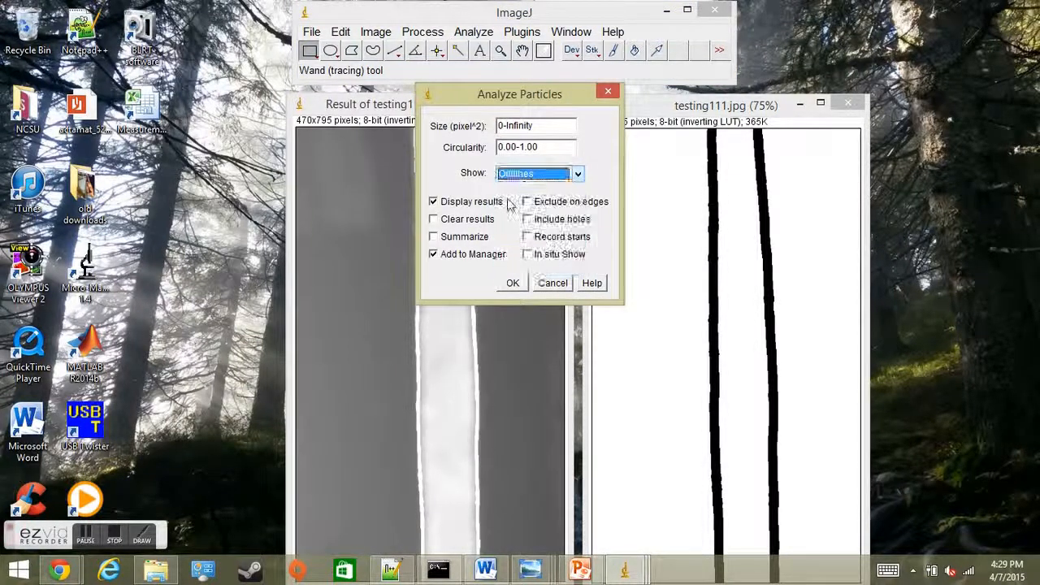
pyautogui.click(434, 201)
pyautogui.click(513, 283)
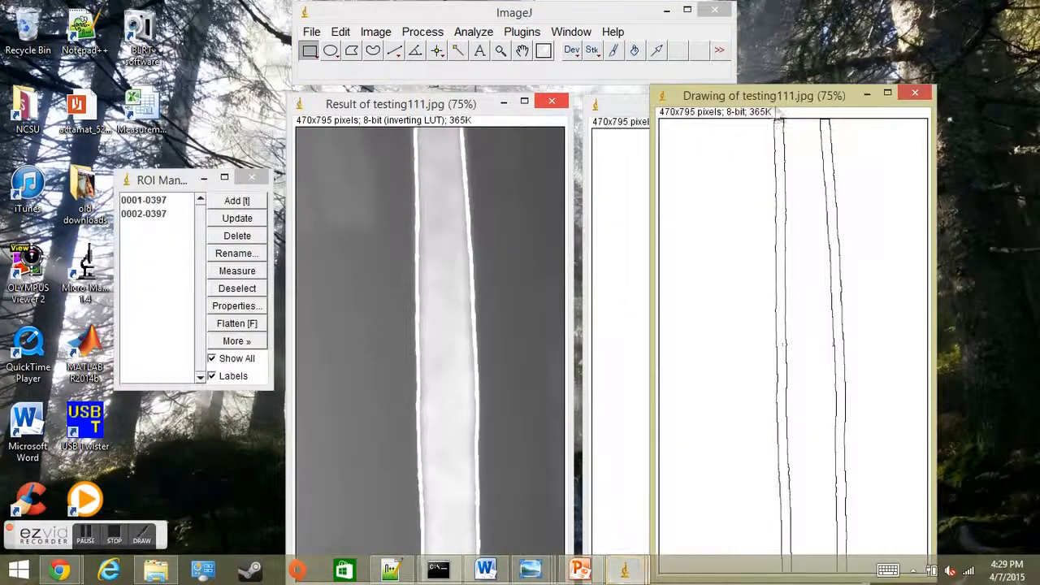
pyautogui.moveTo(774, 103)
pyautogui.mouseDown()
pyautogui.moveTo(690, 199)
pyautogui.moveTo(690, 152)
pyautogui.moveTo(690, 175)
pyautogui.moveTo(691, 159)
pyautogui.moveTo(710, 196)
pyautogui.mouseUp()
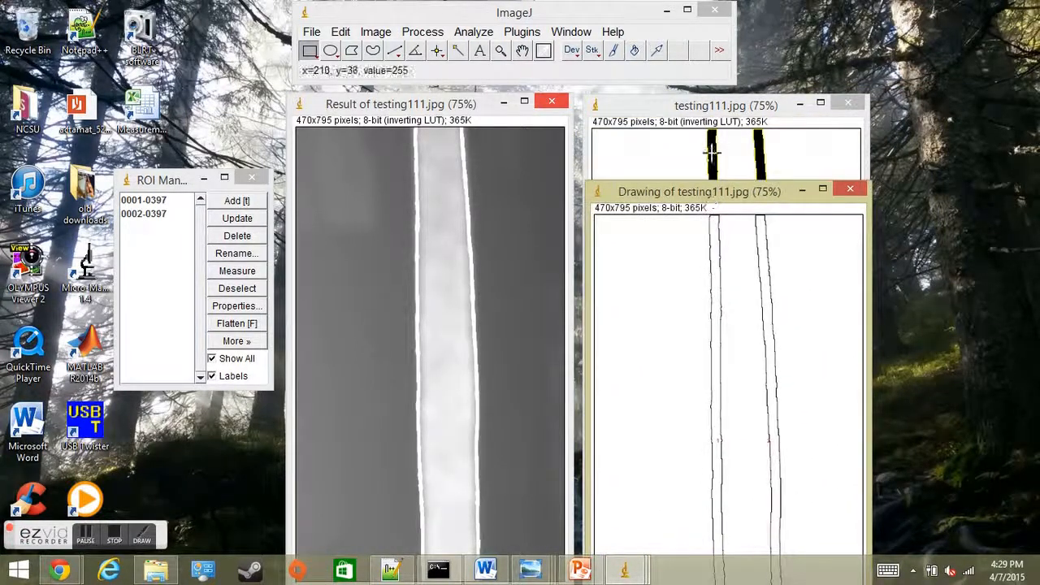
pyautogui.click(802, 192)
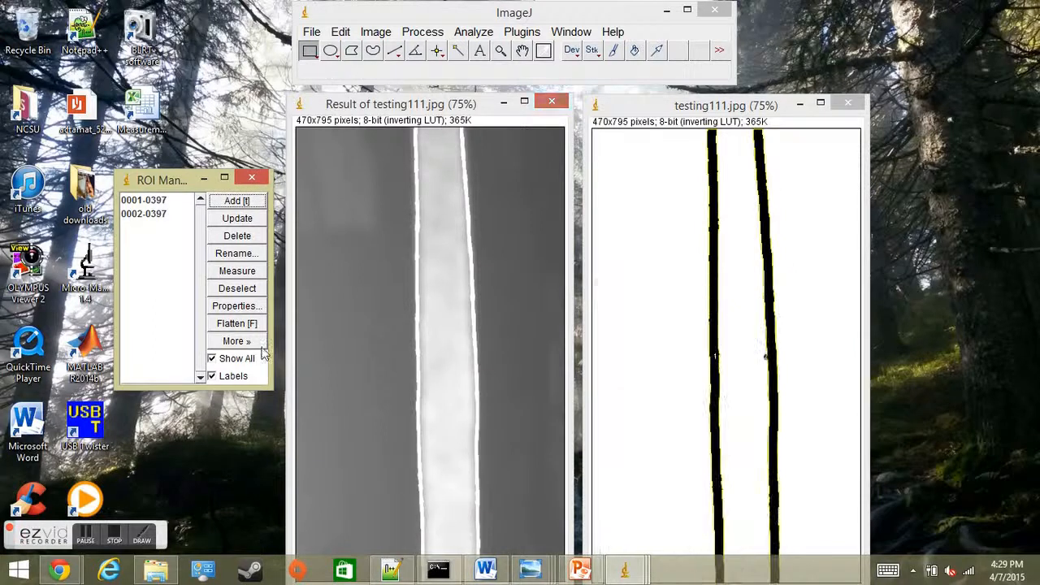
# - Hide the ROI outlines and labels on the edge image and show all of them with labels on the combined result image
pyautogui.click(212, 358)
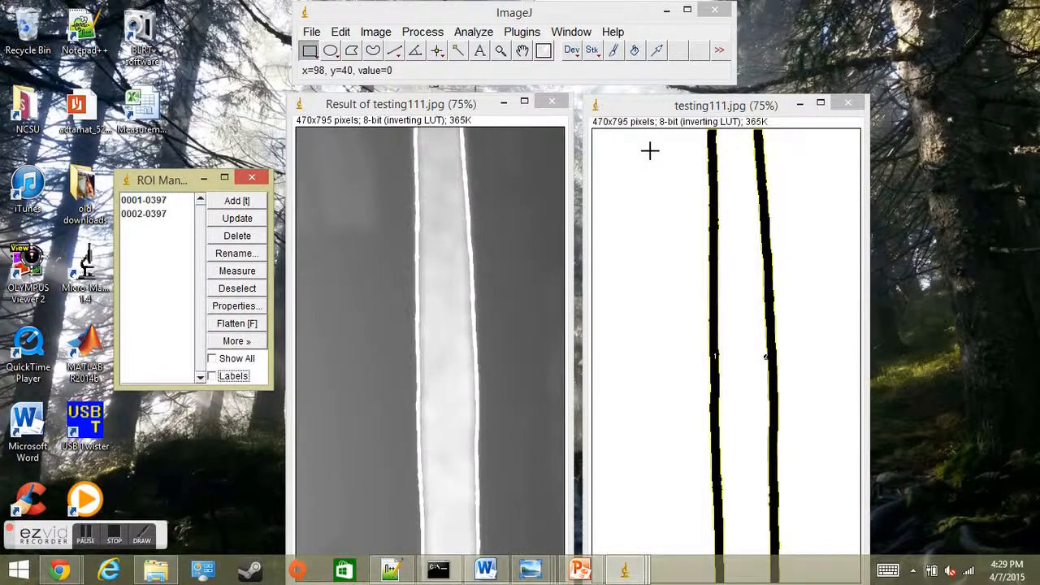
pyautogui.click(212, 358)
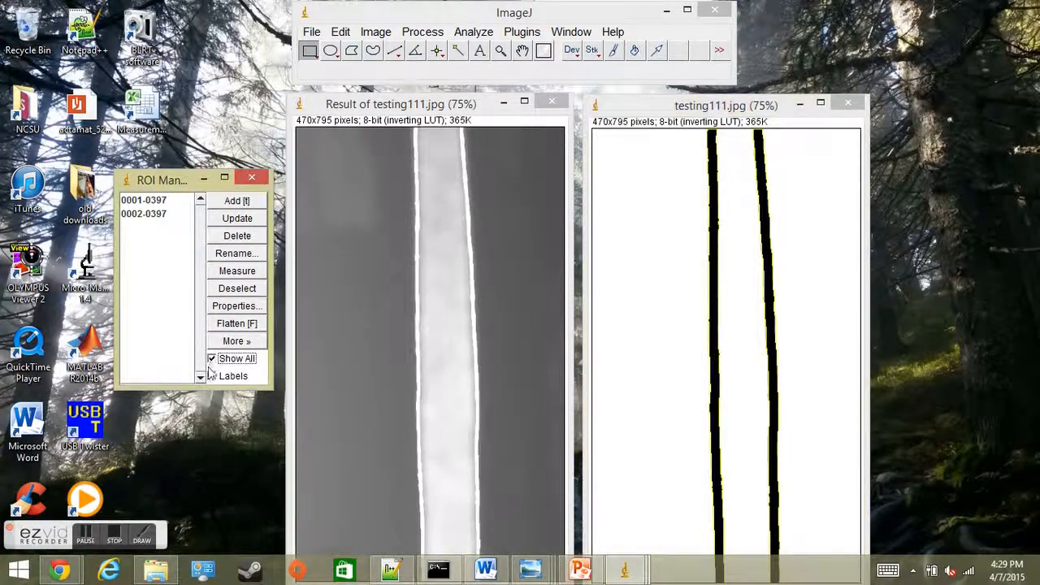
pyautogui.click(211, 377)
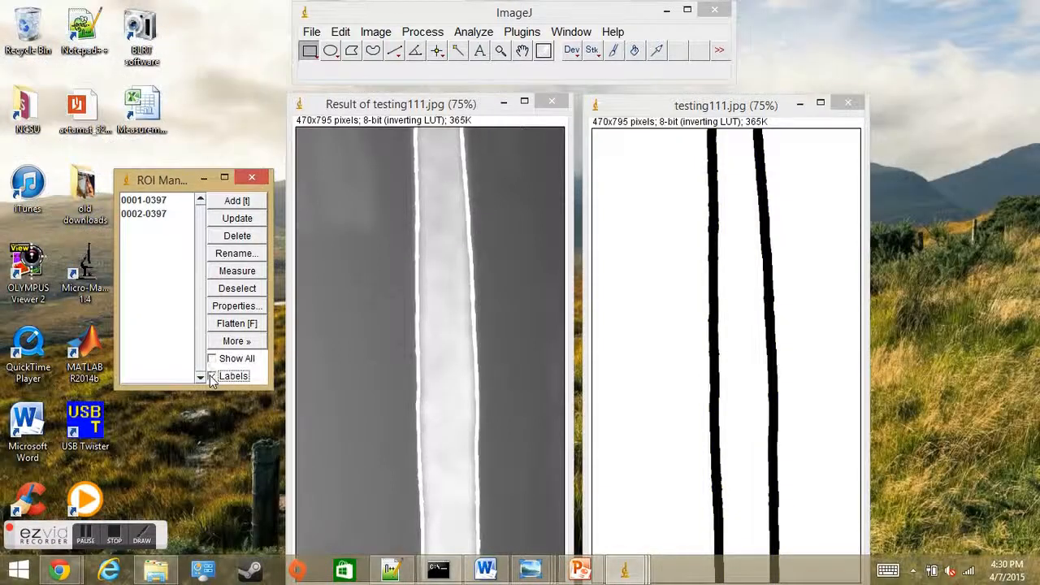
pyautogui.click(436, 121)
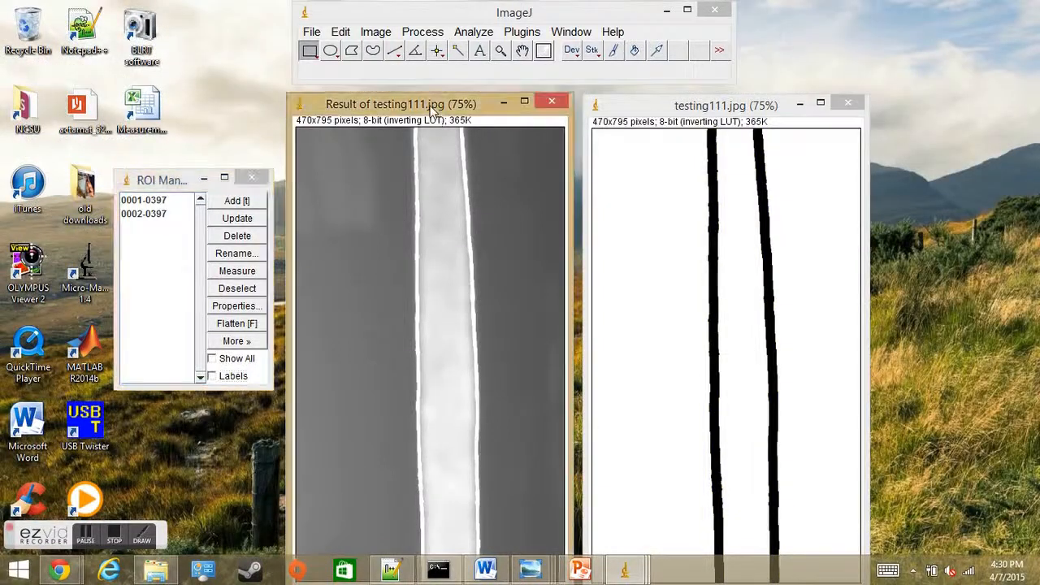
pyautogui.click(212, 359)
pyautogui.click(212, 376)
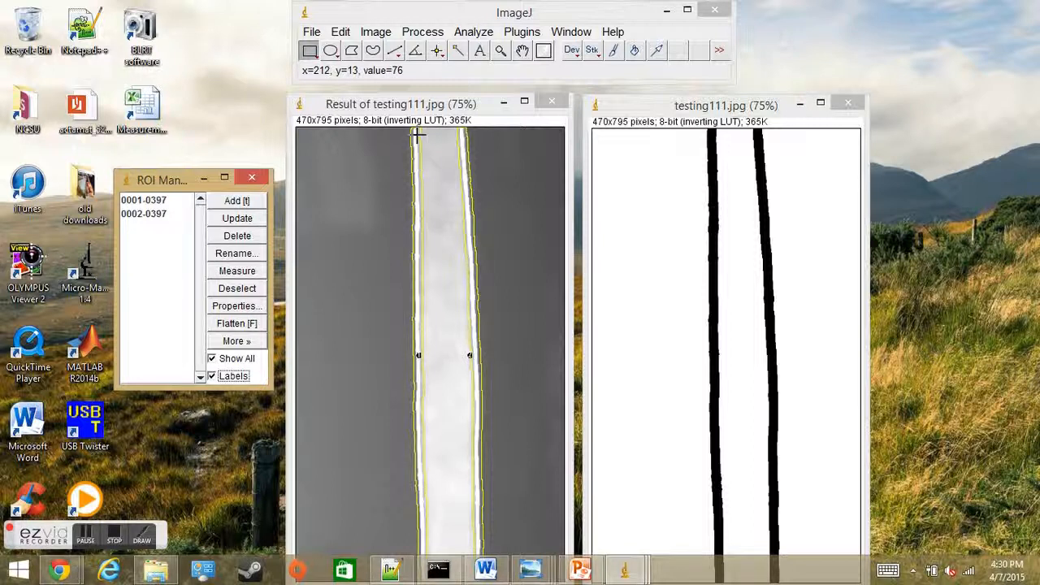
# - Activate the edge image and accept measurement settings of area, mean gray value, centroid and fit ellipse with 2 decimal places
pyautogui.moveTo(685, 107); pyautogui.dragTo(689, 106)
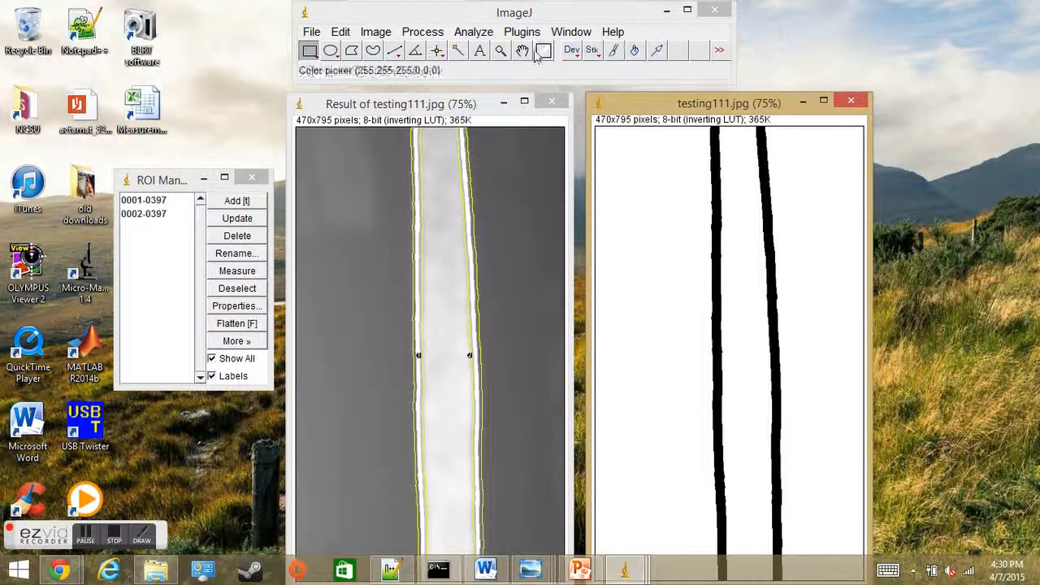
pyautogui.click(471, 32)
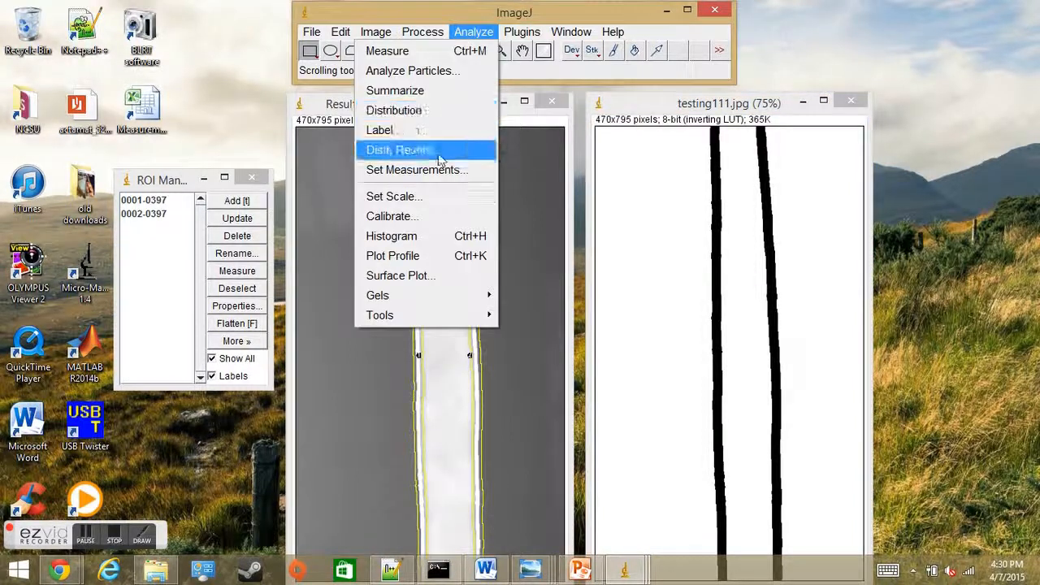
pyautogui.click(414, 169)
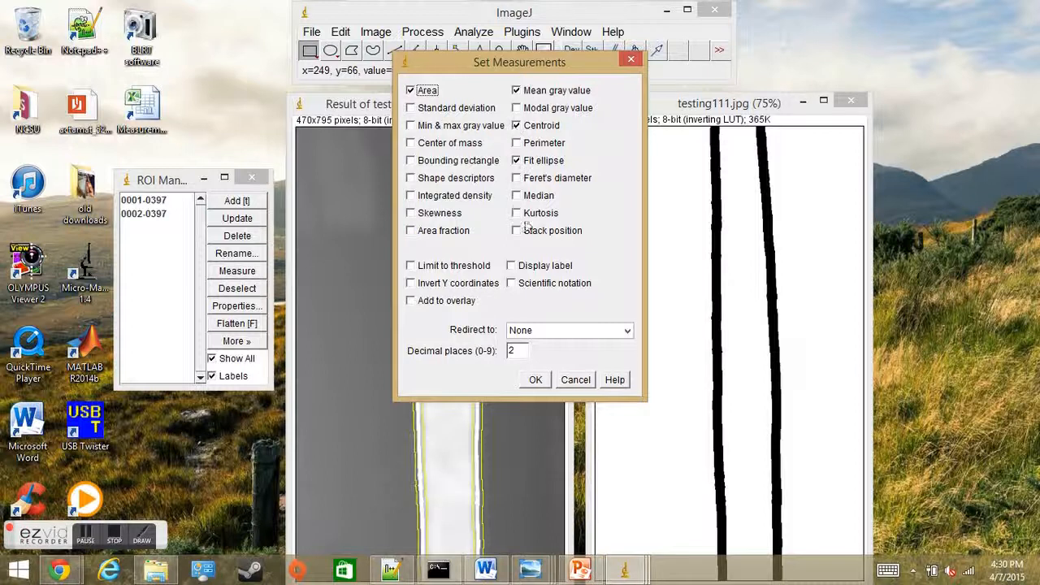
pyautogui.click(536, 380)
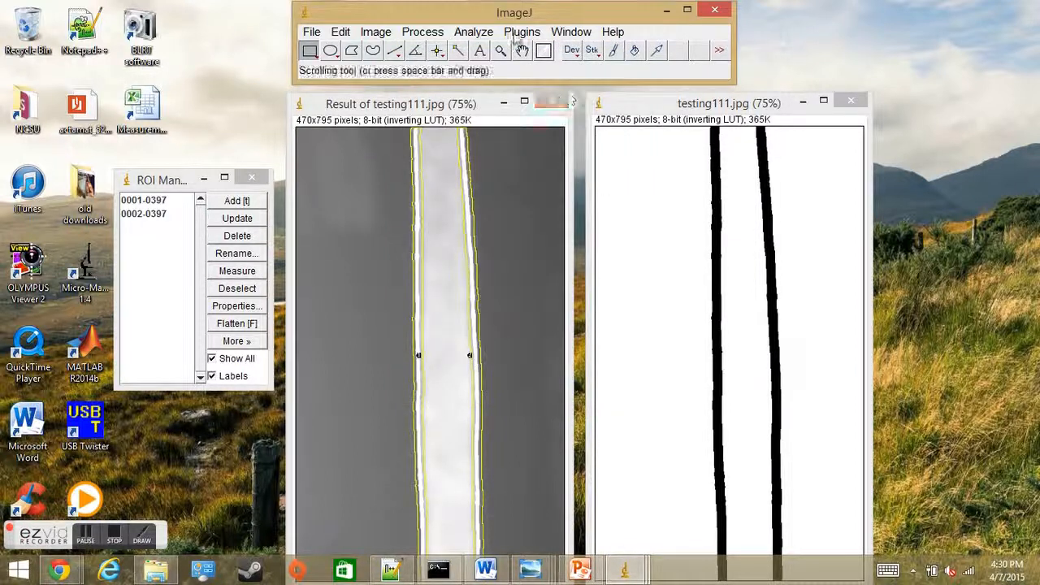
# - Run Analyze Particles on the edge image with Ellipses shown, Display results on and Add to Manager off
pyautogui.click(488, 36)
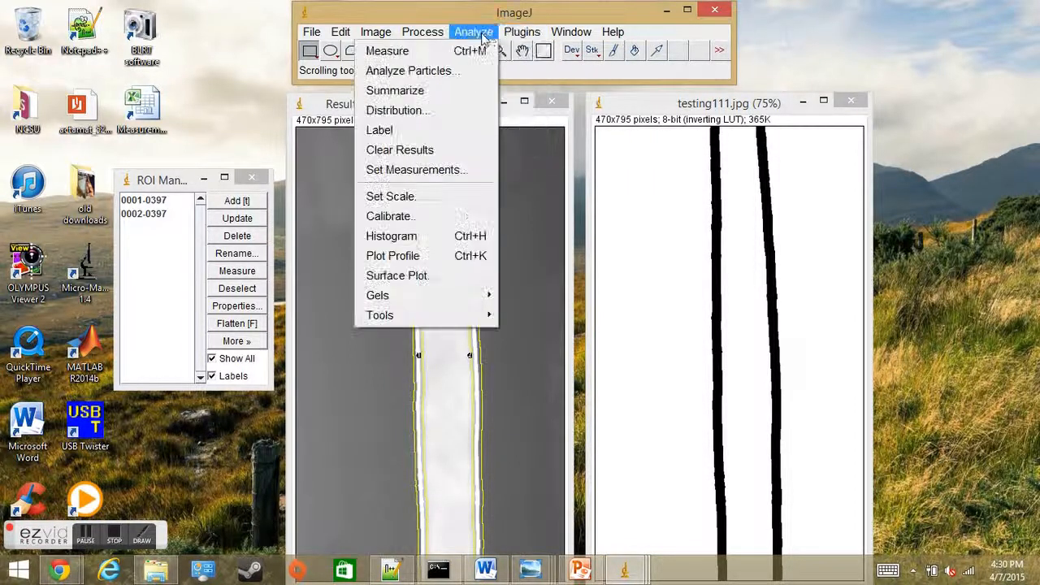
pyautogui.click(447, 70)
pyautogui.click(516, 173)
pyautogui.click(514, 223)
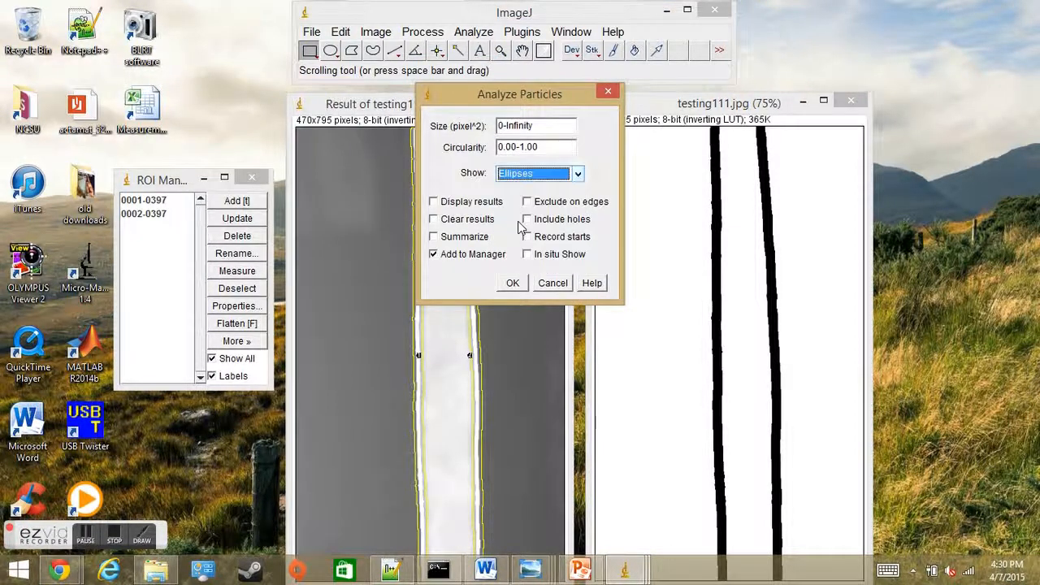
pyautogui.moveTo(520, 98); pyautogui.dragTo(508, 101)
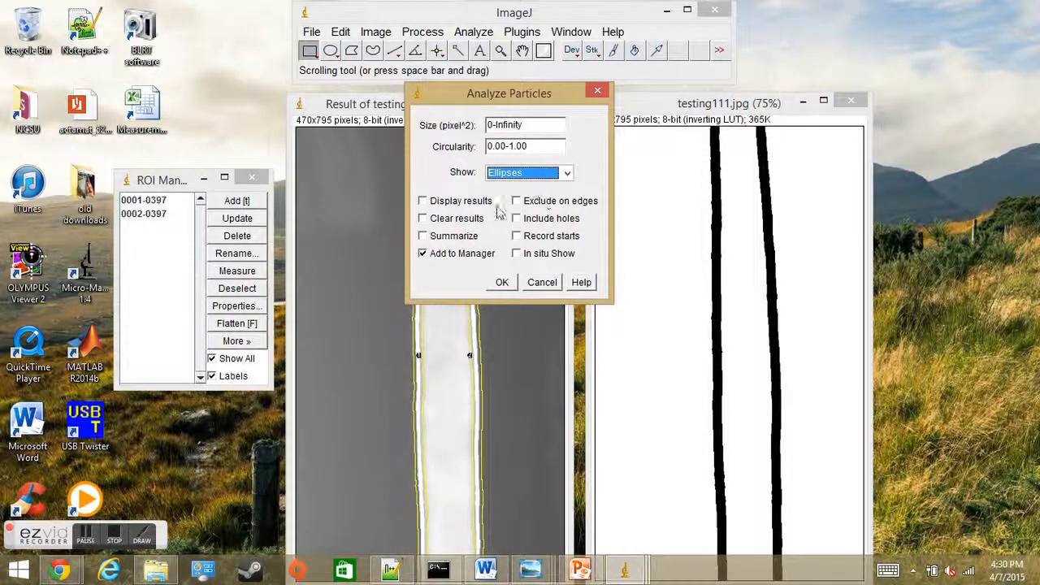
pyautogui.click(422, 202)
pyautogui.click(422, 253)
pyautogui.click(503, 284)
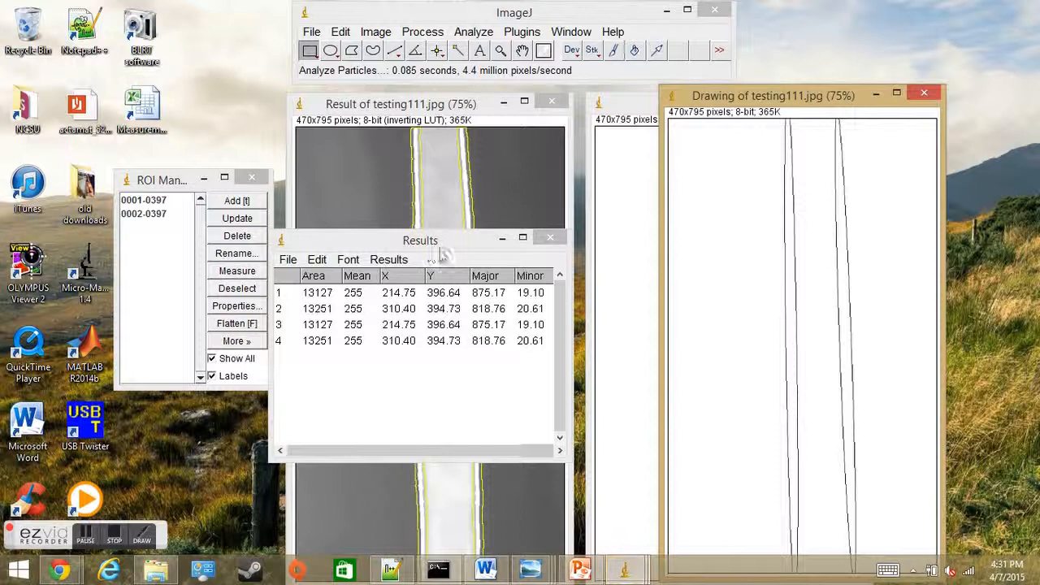
# - Place the ellipse drawing over the edge image and minimize the Results table to expose the outlined combined result image
pyautogui.moveTo(743, 102)
pyautogui.mouseDown()
pyautogui.moveTo(659, 52)
pyautogui.moveTo(674, 99)
pyautogui.moveTo(666, 111)
pyautogui.moveTo(420, 112)
pyautogui.mouseUp()
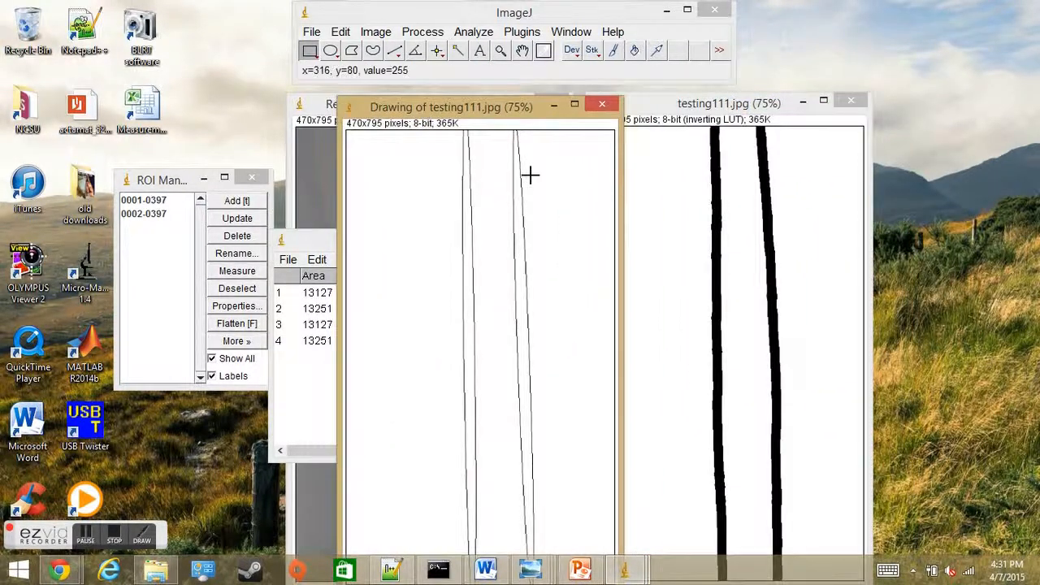
pyautogui.moveTo(517, 112)
pyautogui.mouseDown()
pyautogui.moveTo(770, 98)
pyautogui.moveTo(799, 114)
pyautogui.mouseUp()
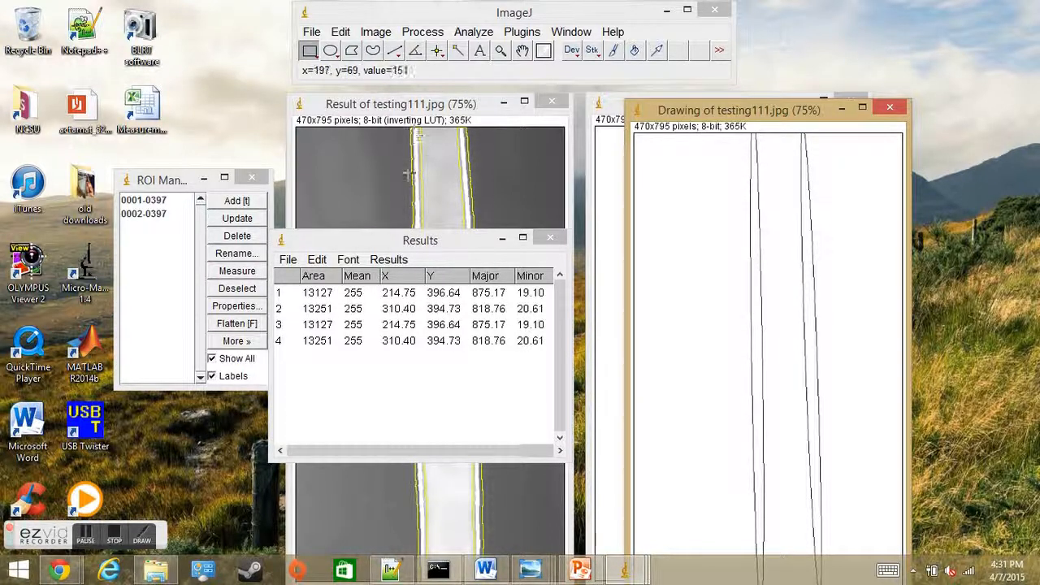
pyautogui.click(502, 238)
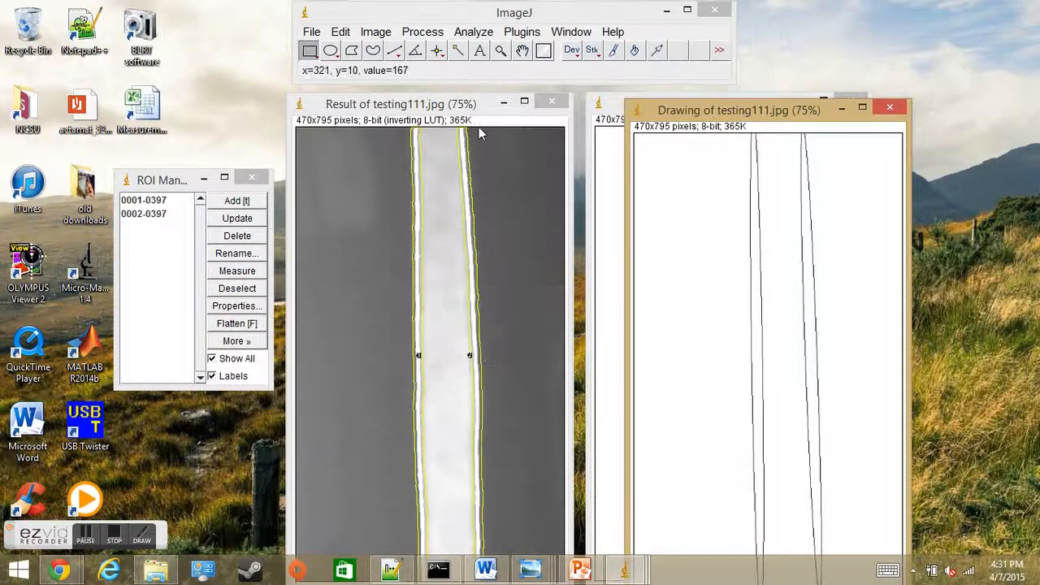
pyautogui.click(475, 108)
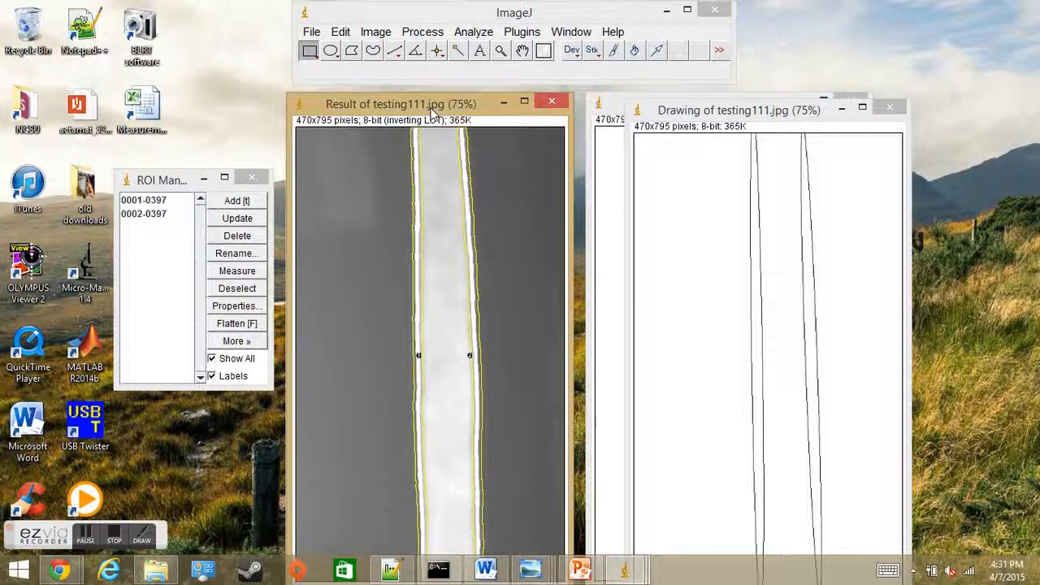
# - Line up the ellipse drawing beside the outlined combined result image to compare the fitted ellipses with the detected edges
pyautogui.moveTo(445, 105); pyautogui.dragTo(449, 100)
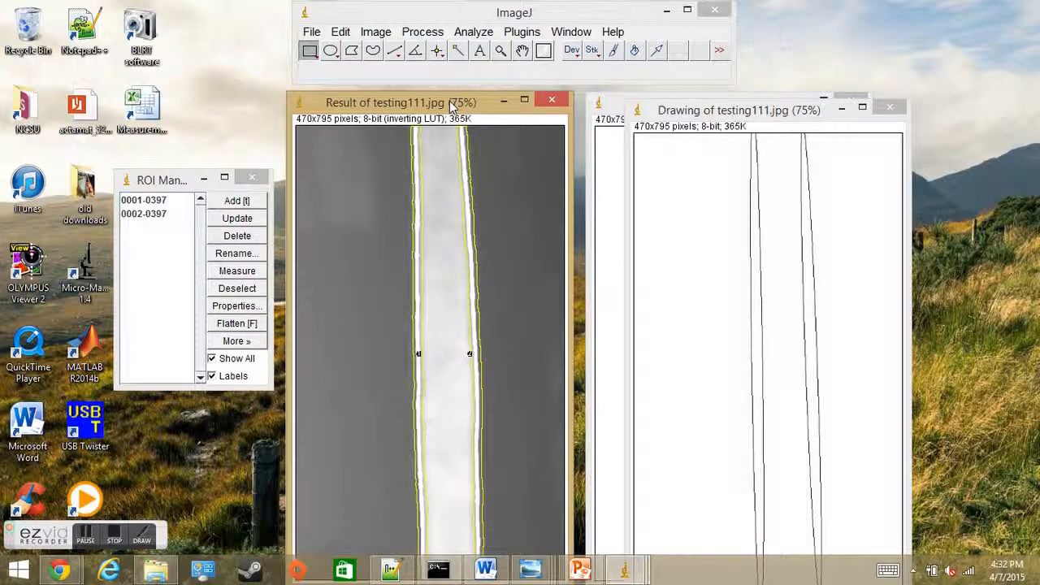
pyautogui.moveTo(714, 110)
pyautogui.mouseDown()
pyautogui.moveTo(707, 126)
pyautogui.moveTo(691, 103)
pyautogui.mouseUp()
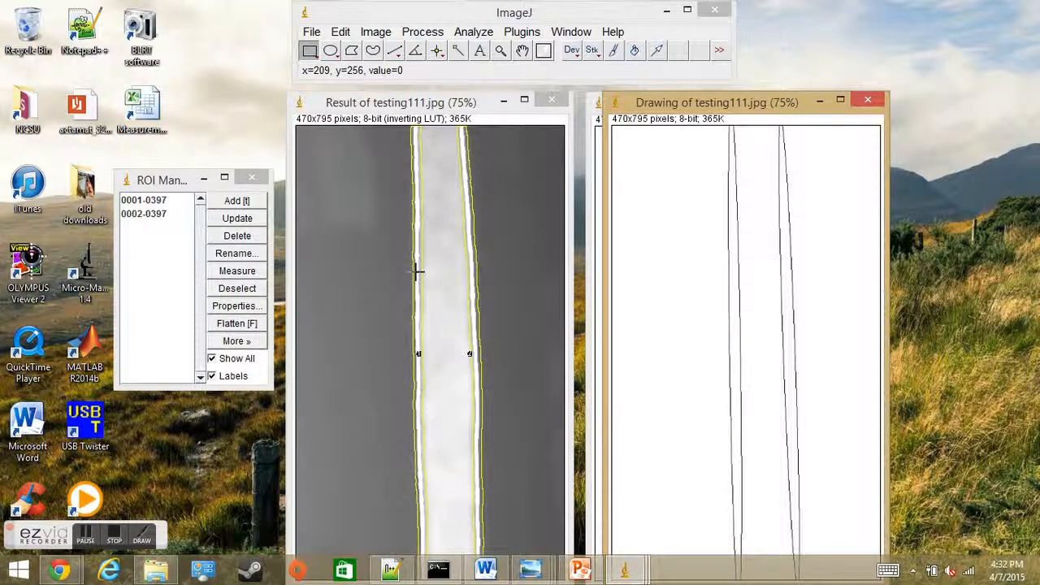
# - Close all the open images, including the combined result, testing111-1.jpg and the ellipse drawing, and close the ROI Manager
pyautogui.click(544, 106)
pyautogui.click(515, 198)
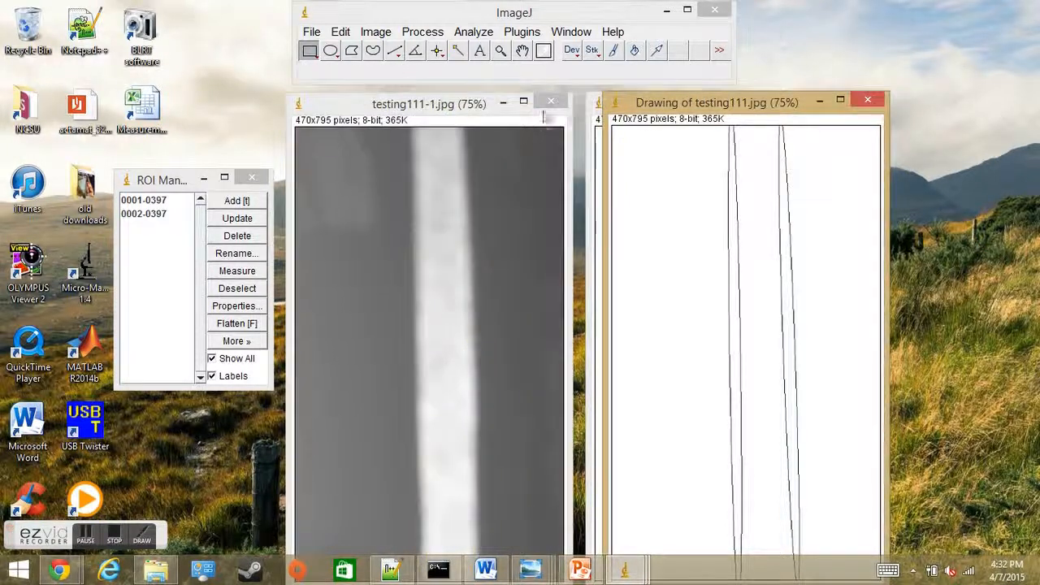
pyautogui.click(548, 108)
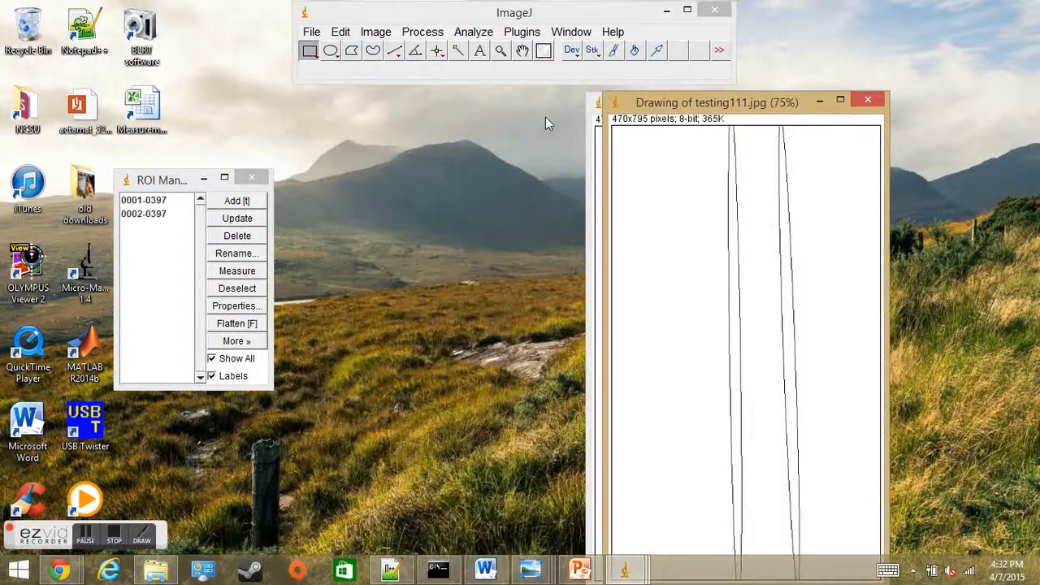
pyautogui.click(863, 106)
pyautogui.click(852, 100)
pyautogui.click(520, 190)
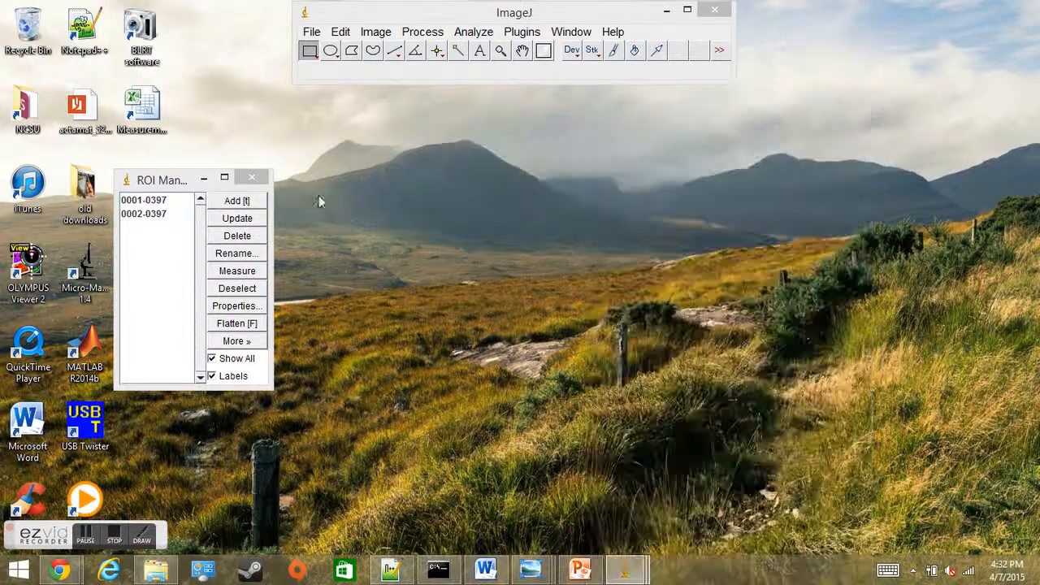
pyautogui.click(251, 177)
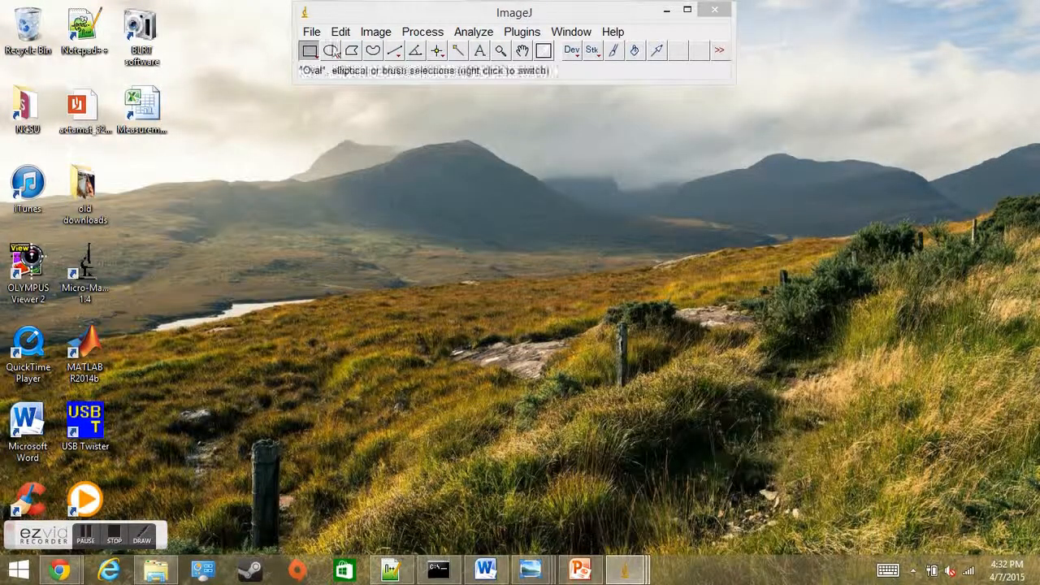
# - Switch to File Explorer, open the BLRT folder in Public Pictures to view its contents, and minimize the folder window
pyautogui.click(313, 34)
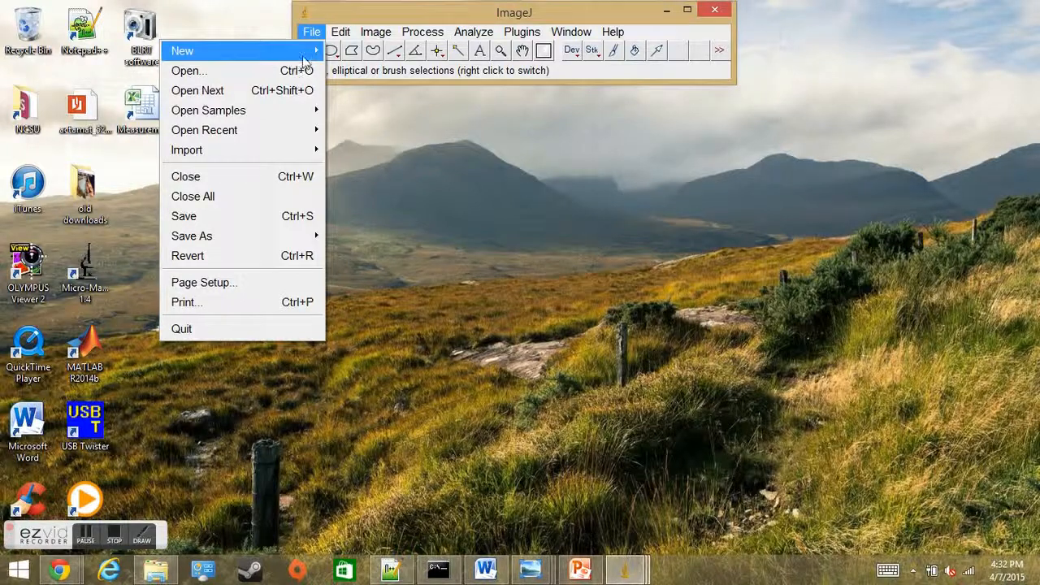
pyautogui.moveTo(180, 573)
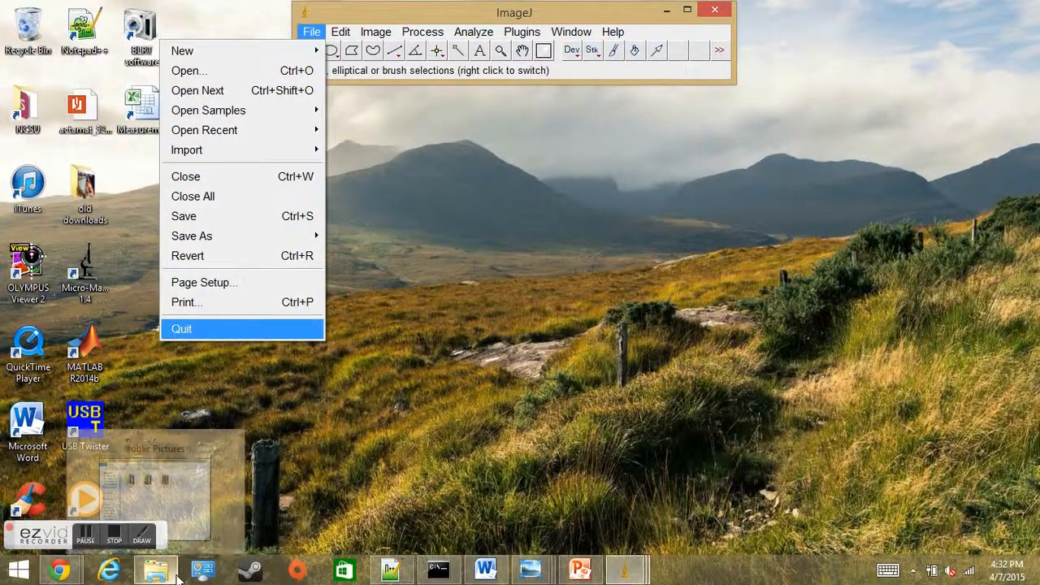
pyautogui.click(172, 514)
pyautogui.doubleClick(288, 192)
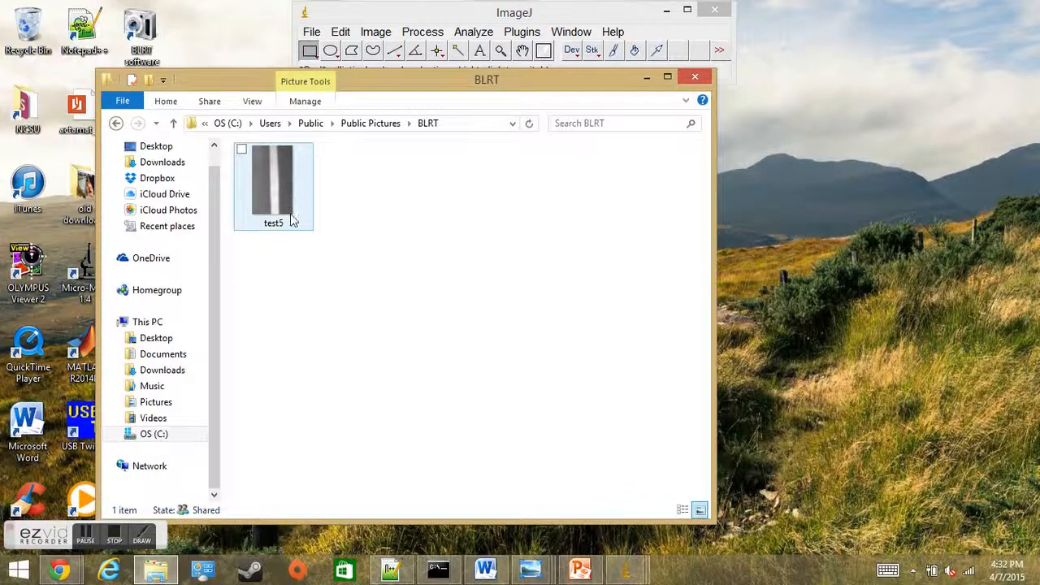
pyautogui.moveTo(357, 85); pyautogui.dragTo(367, 146)
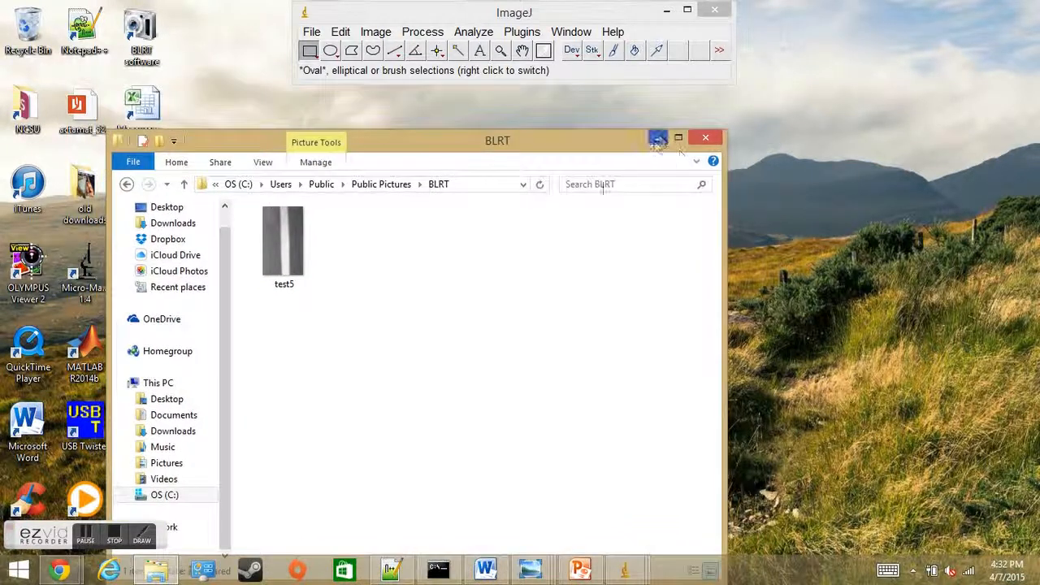
pyautogui.click(658, 139)
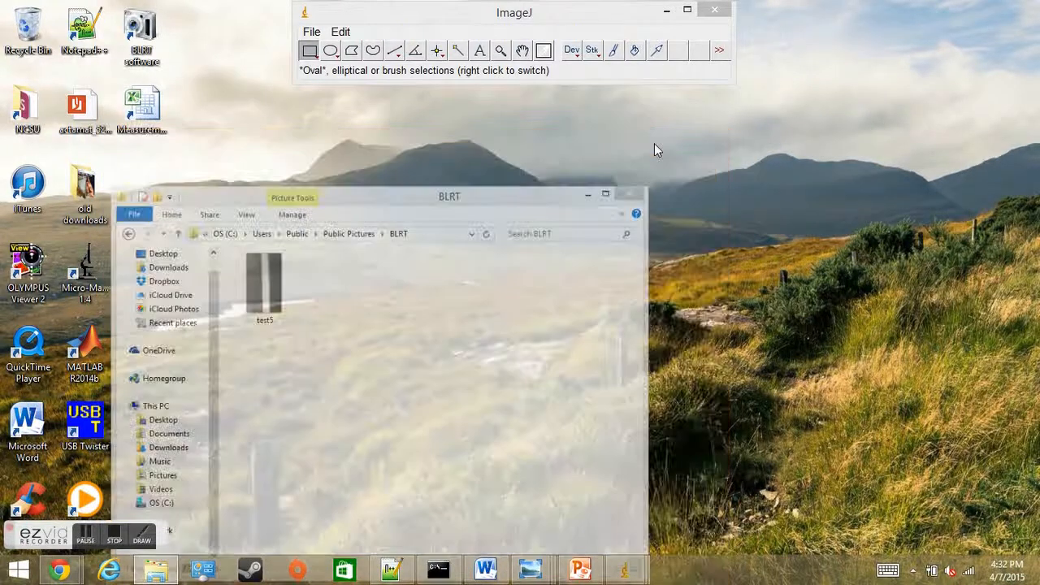
# - Install the Macro_test7 macro in ImageJ from the mywork folder on drive C
pyautogui.click(520, 32)
pyautogui.moveTo(488, 52)
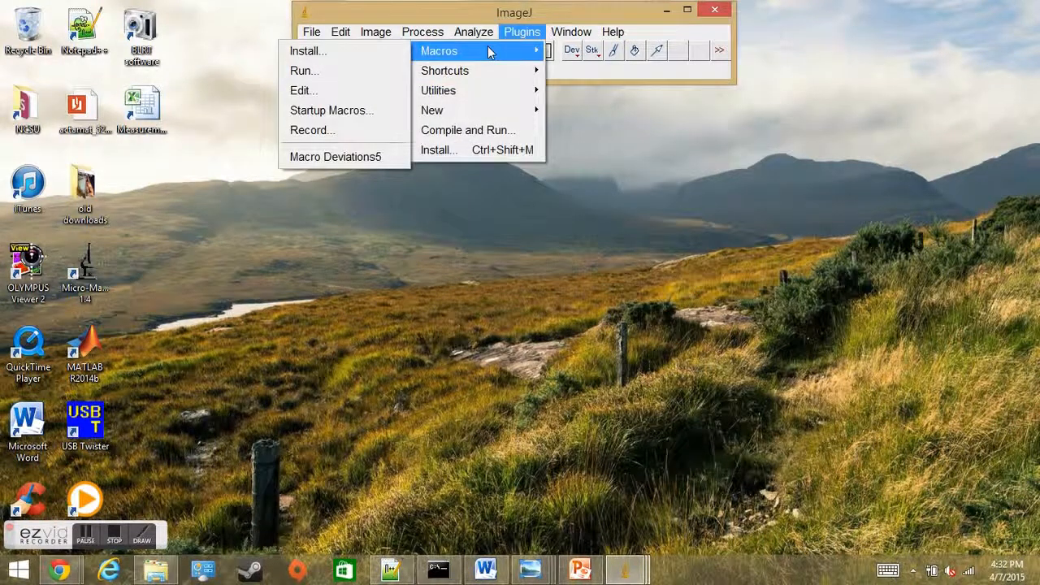
pyautogui.click(302, 49)
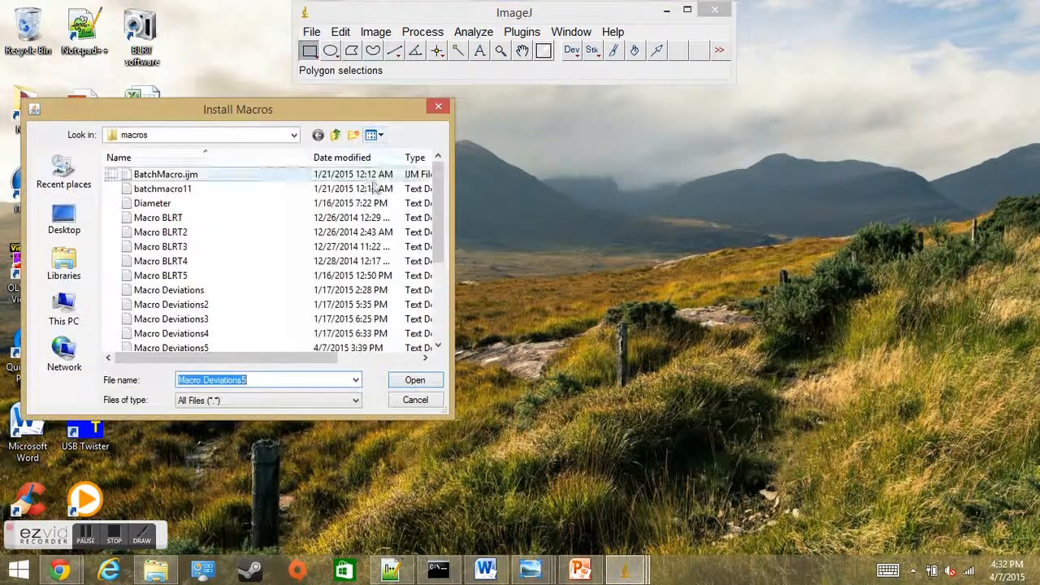
pyautogui.scroll(-2, 437, 230)
pyautogui.click(286, 296)
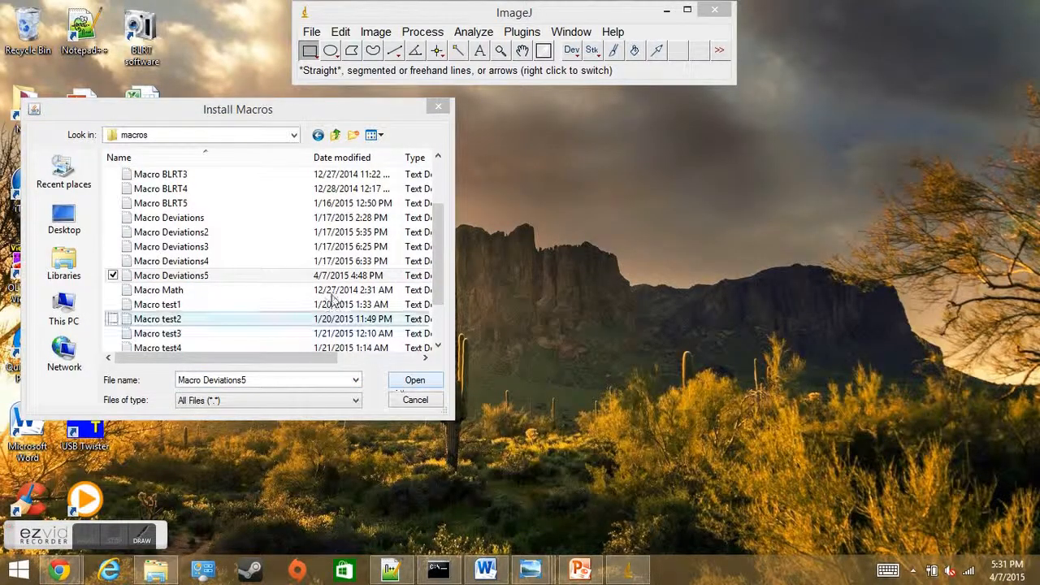
pyautogui.click(337, 134)
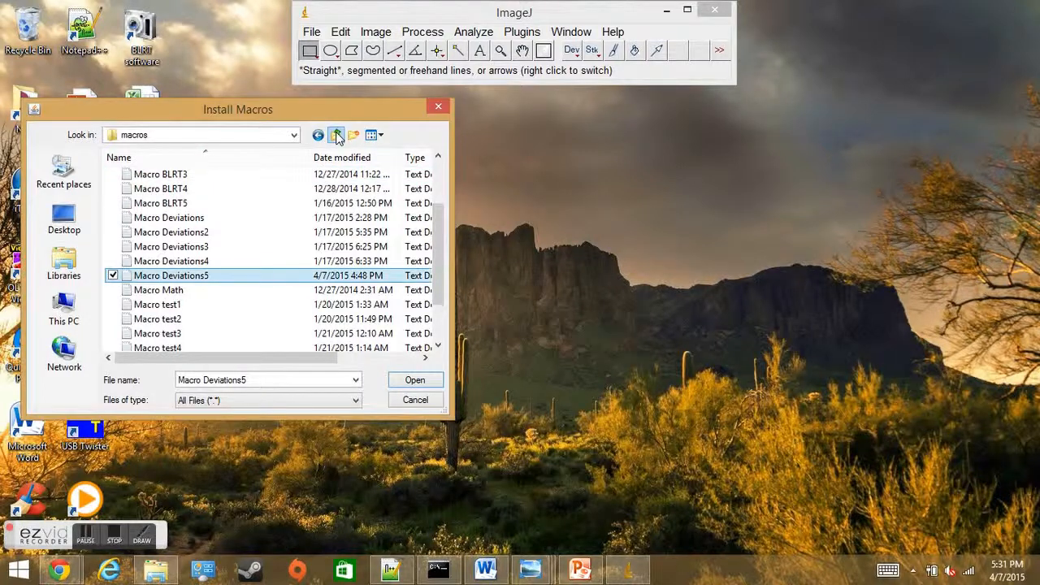
pyautogui.click(65, 313)
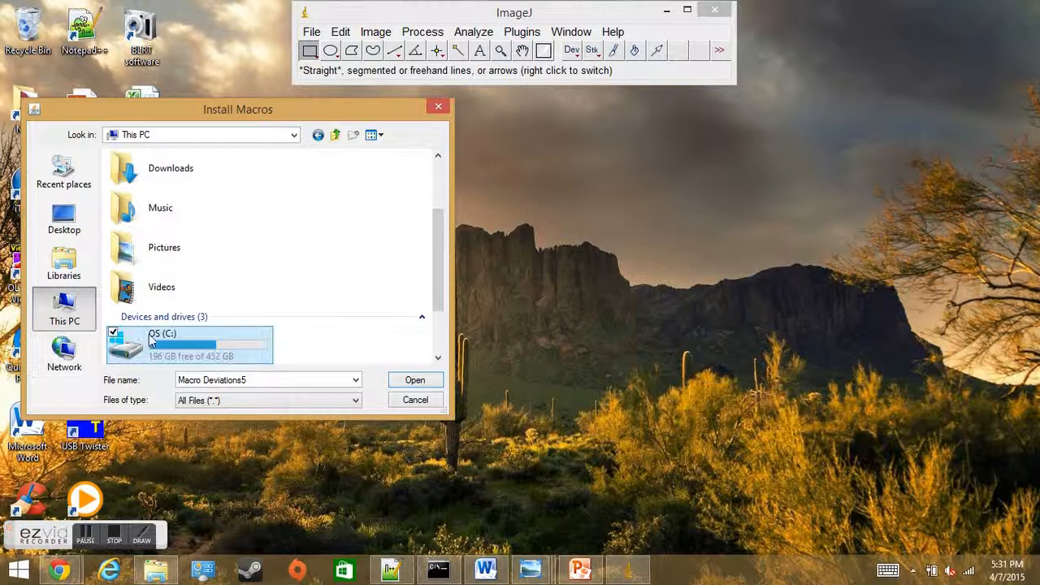
pyautogui.doubleClick(150, 340)
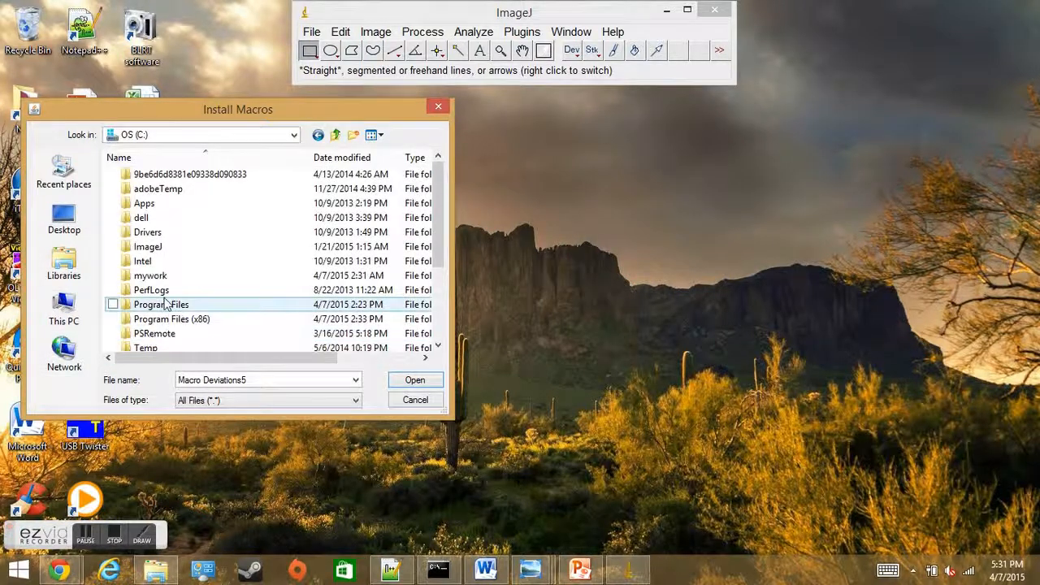
pyautogui.doubleClick(150, 275)
pyautogui.moveTo(435, 199); pyautogui.dragTo(444, 317)
pyautogui.click(402, 305)
pyautogui.click(410, 383)
# - Bring up the BLRT folder in File Explorer to look over the test5 image that the macro processes, and minimize the folder
pyautogui.click(522, 32)
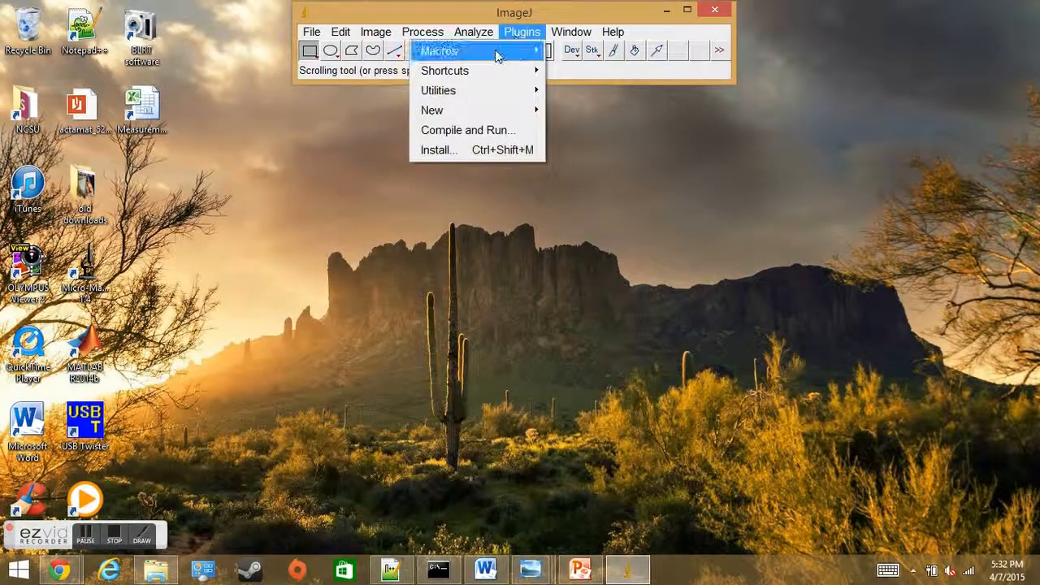
pyautogui.click(158, 577)
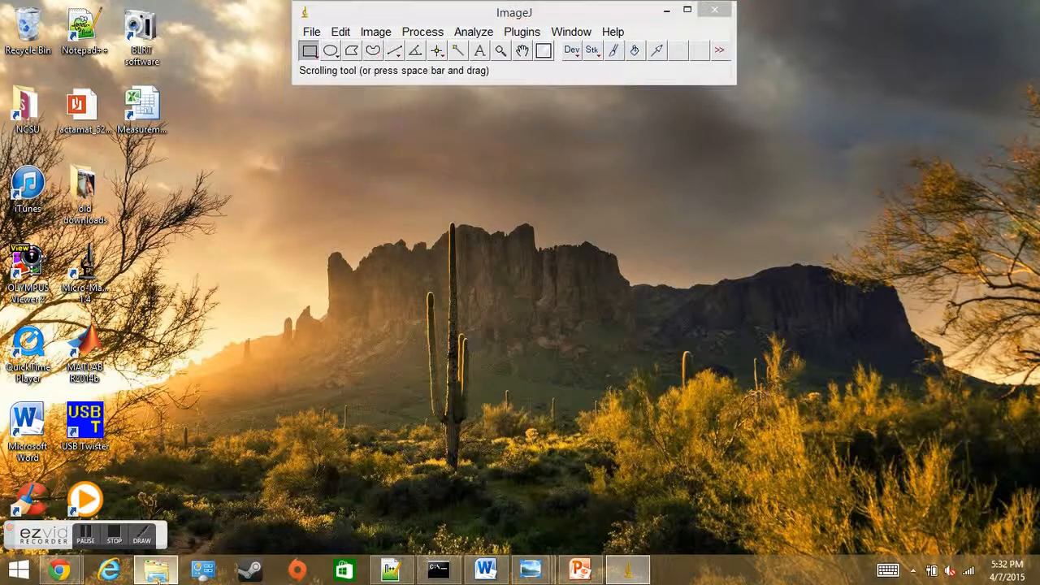
pyautogui.doubleClick(297, 221)
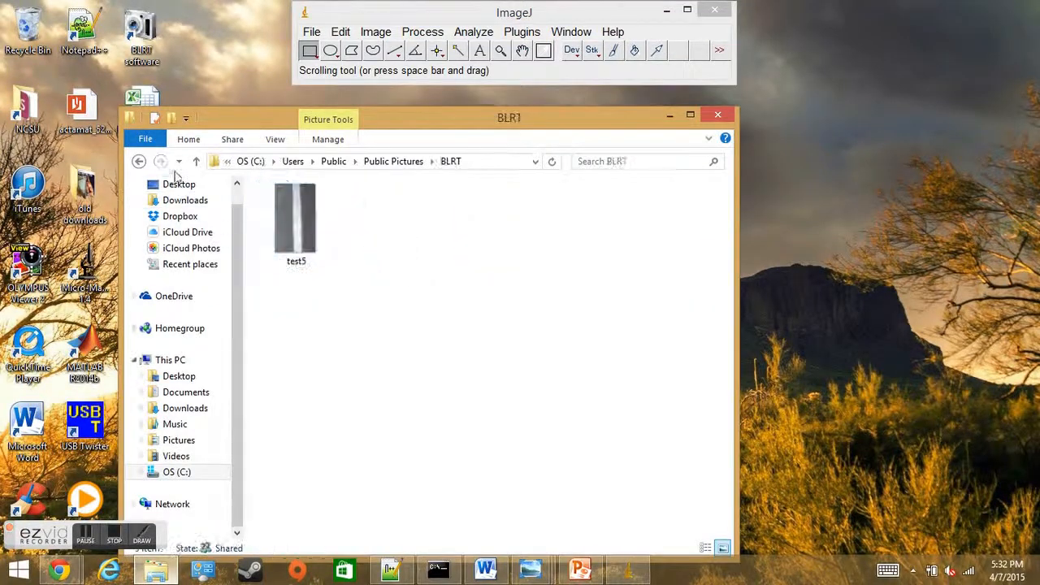
pyautogui.click(668, 117)
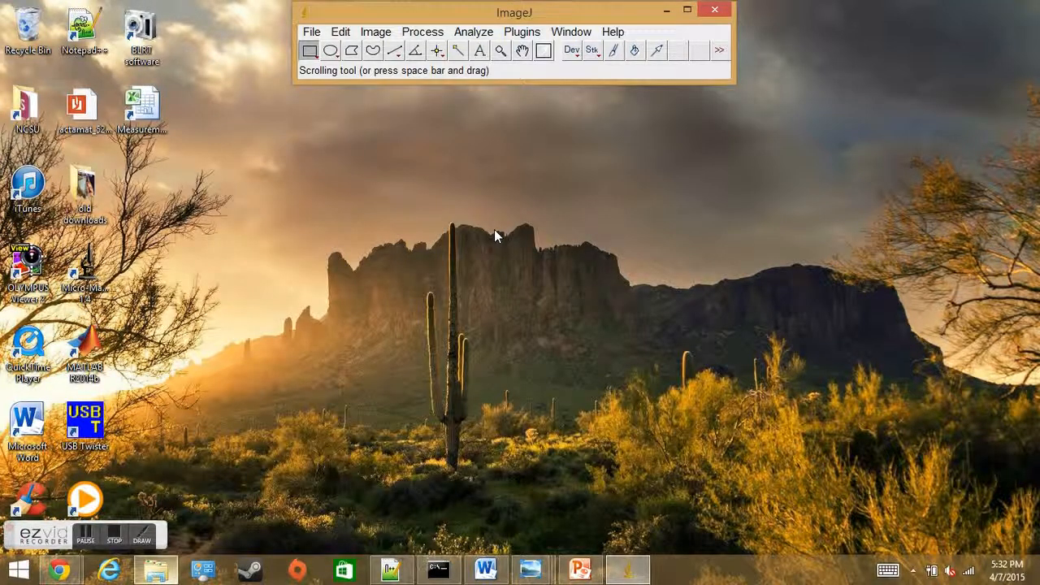
pyautogui.click(156, 570)
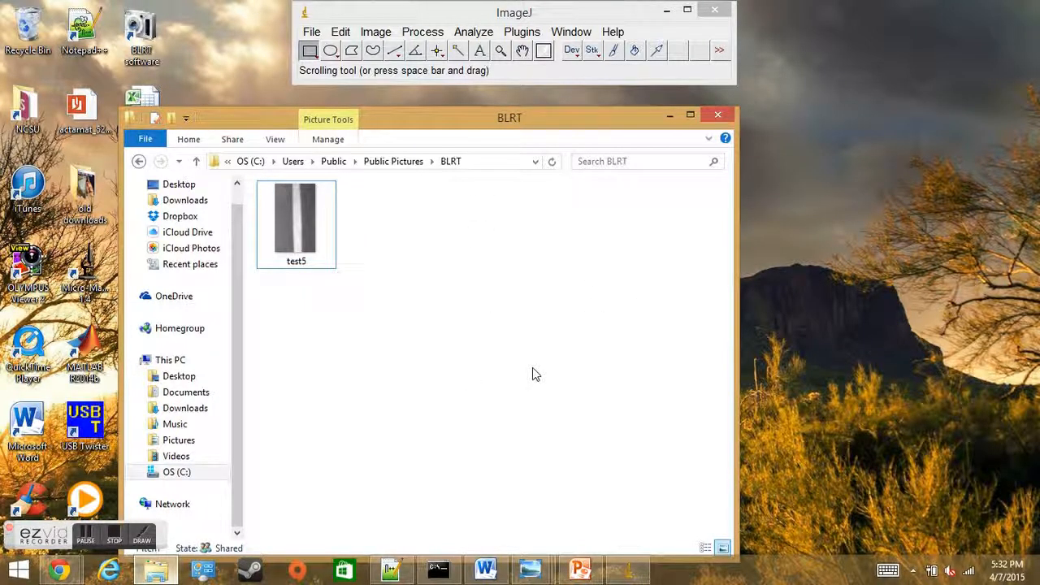
pyautogui.click(668, 117)
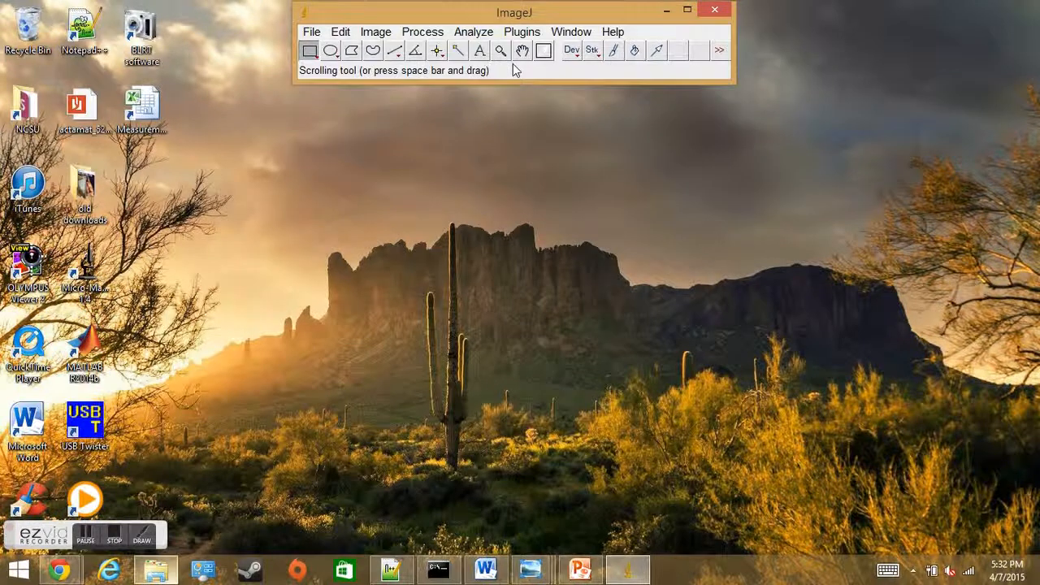
# - Run the installed Macro_test7 macro on the test5 image
pyautogui.click(517, 34)
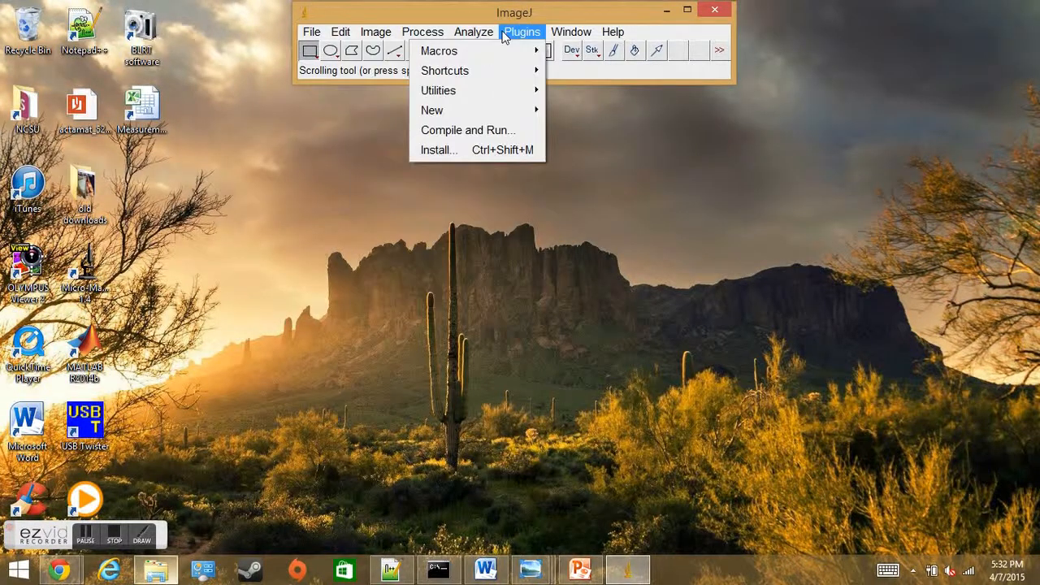
pyautogui.moveTo(443, 51)
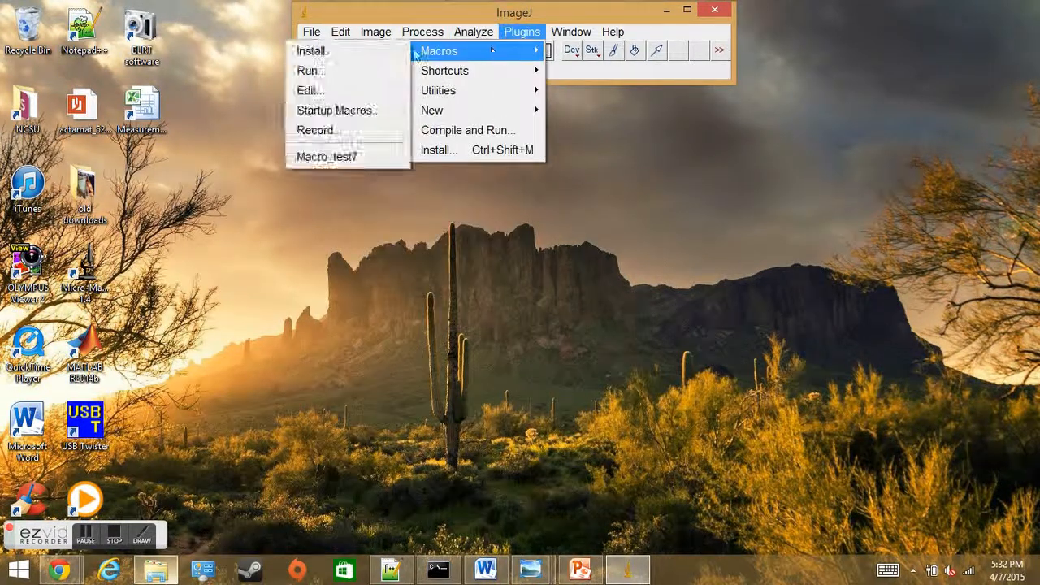
pyautogui.click(343, 156)
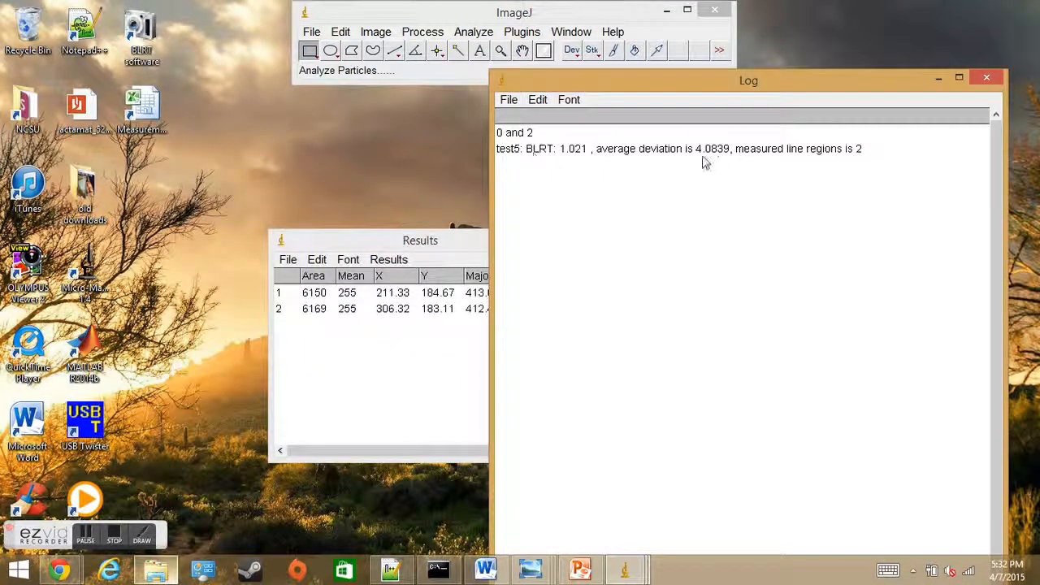
# - Open testing111.jpg from the Images to be Tested folder and place it beside the Log window
pyautogui.click(311, 31)
pyautogui.click(271, 77)
pyautogui.scroll(-3, 444, 297)
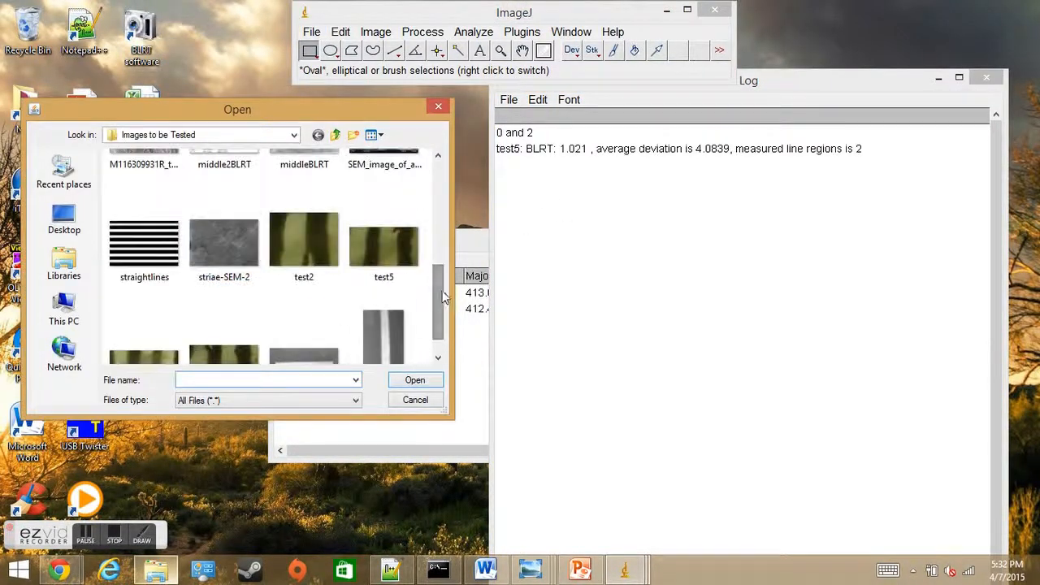
pyautogui.scroll(-1, 444, 298)
pyautogui.click(398, 305)
pyautogui.click(415, 379)
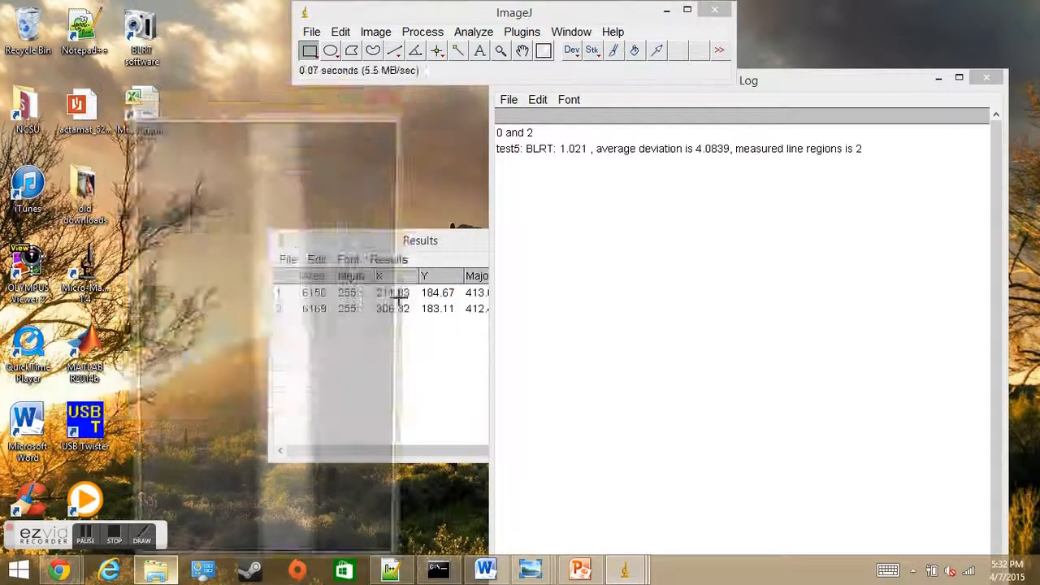
pyautogui.moveTo(311, 98)
pyautogui.mouseDown()
pyautogui.moveTo(300, 96)
pyautogui.moveTo(317, 93)
pyautogui.mouseUp()
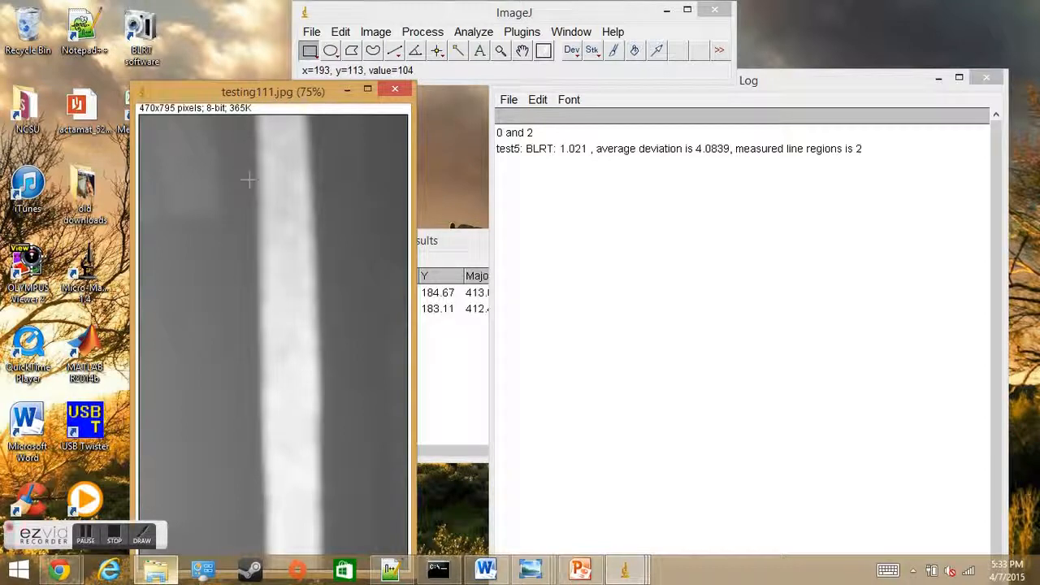
pyautogui.moveTo(264, 98); pyautogui.dragTo(313, 98)
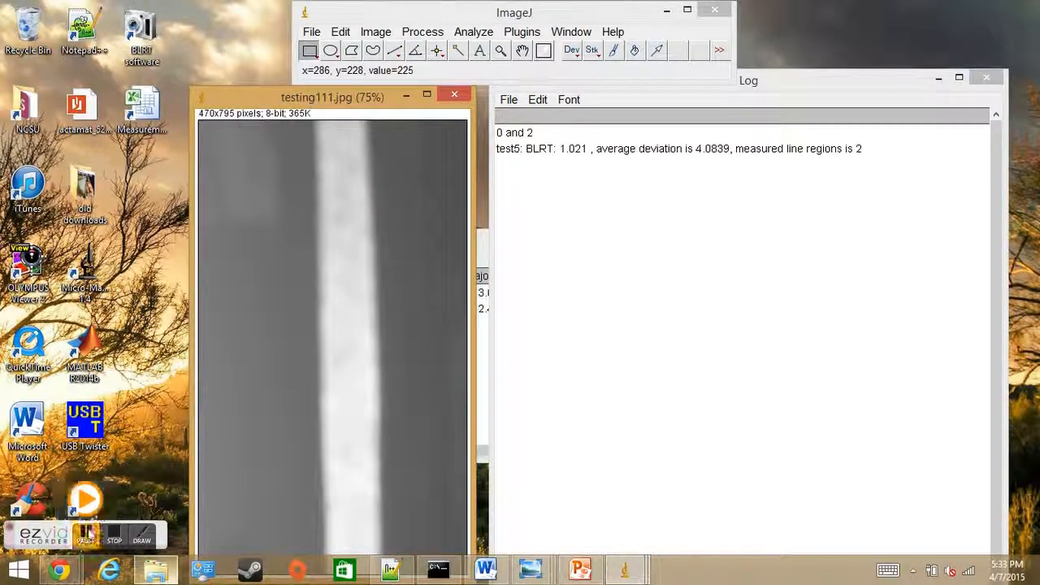